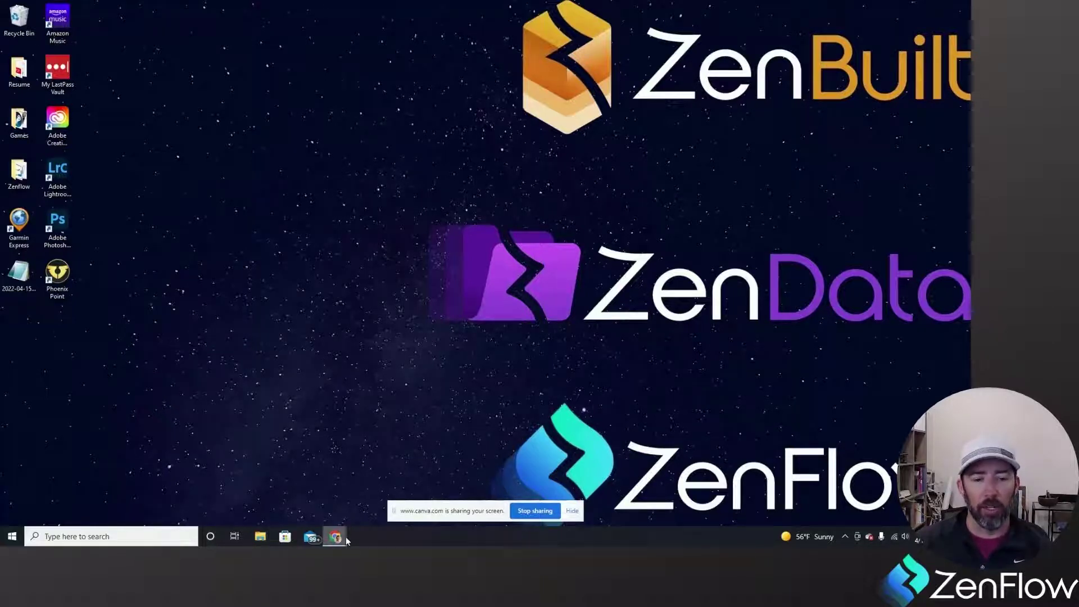
- Search Google for 'drive for desktop' and open the Google Drive download page
{"action": "mouse_move", "coordinate": [346, 537]}
{"action": "left_click", "coordinate": [446, 466]}
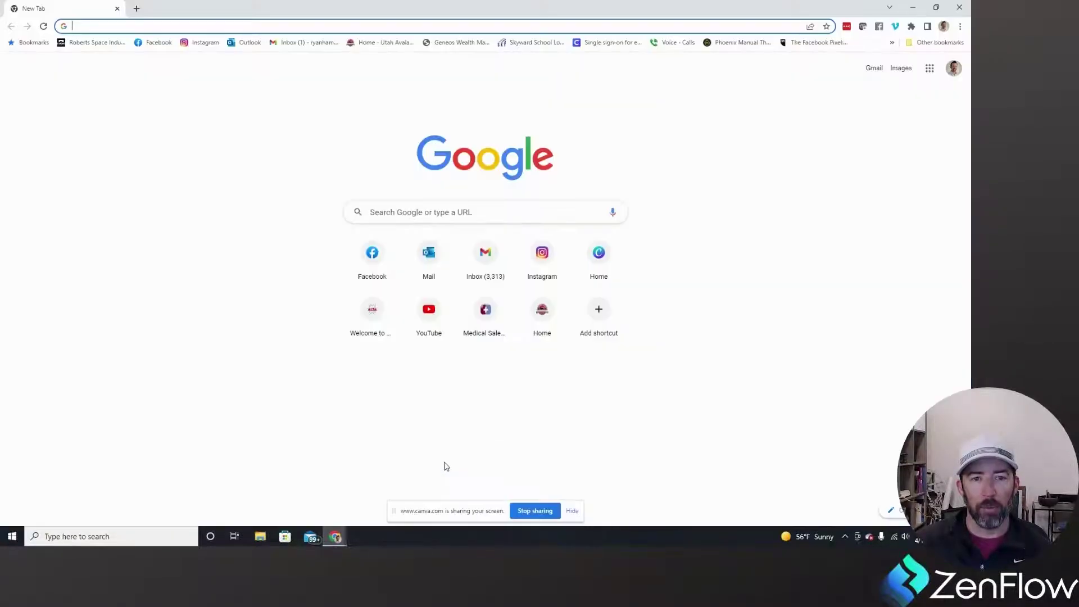
{"action": "left_click", "coordinate": [408, 216]}
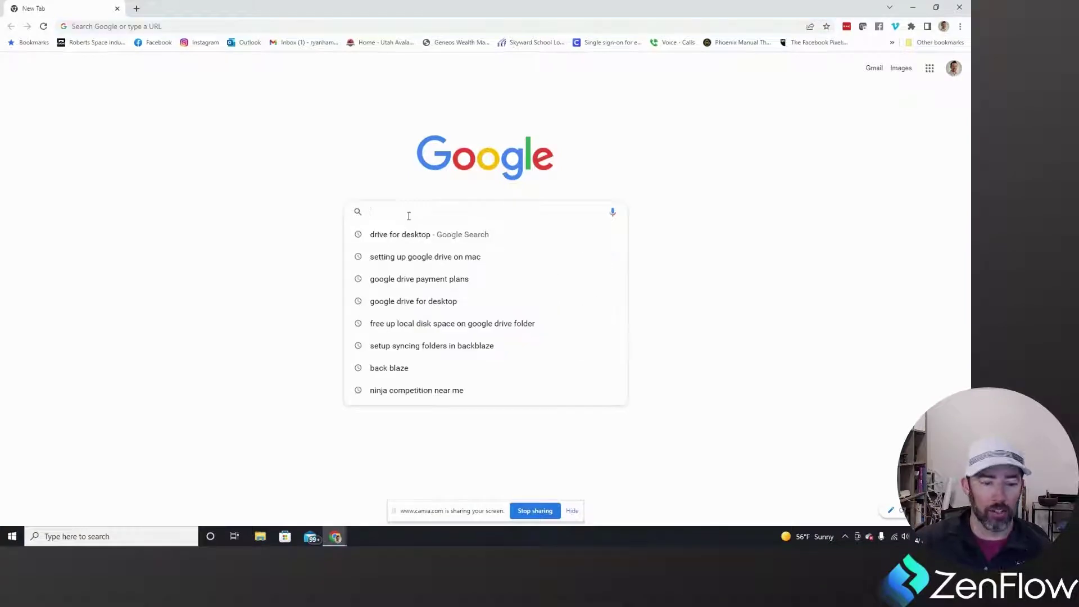
{"action": "type", "text": "drive for "}
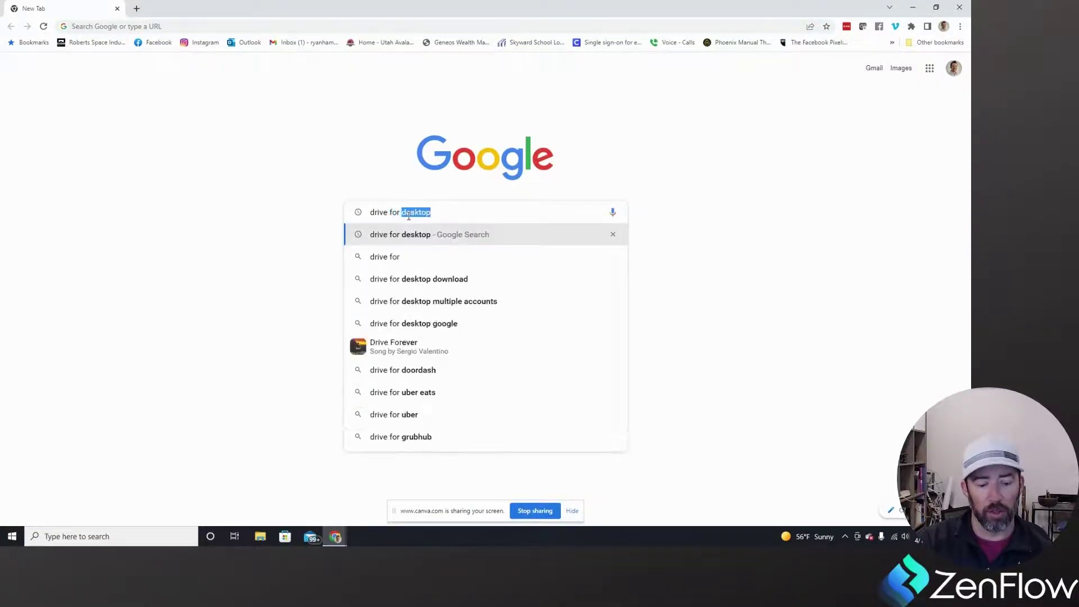
{"action": "type", "text": "desktop"}
{"action": "key", "text": "Return"}
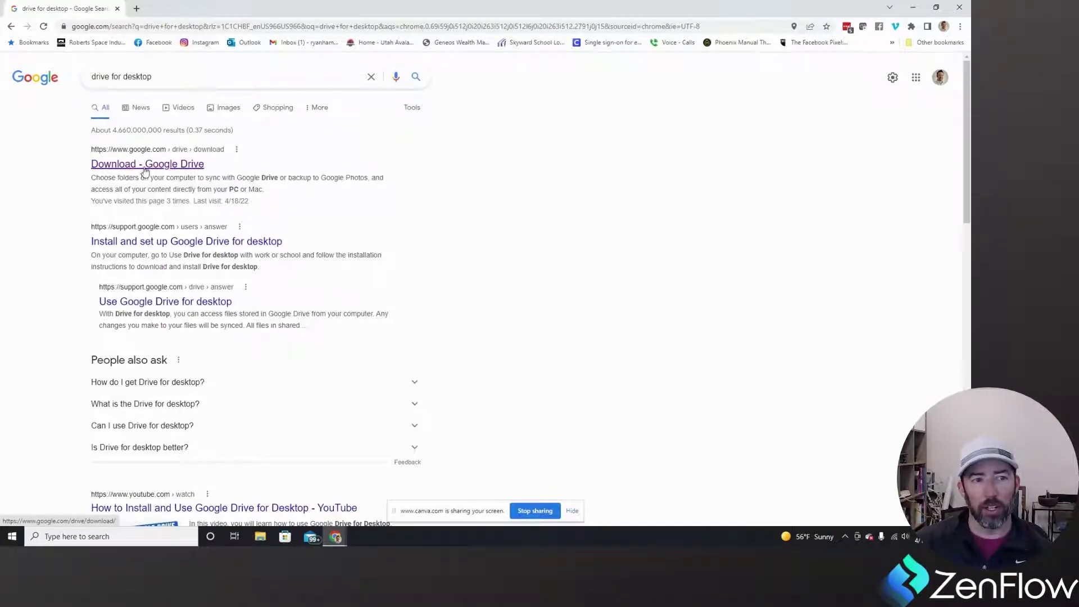
{"action": "left_click", "coordinate": [143, 166]}
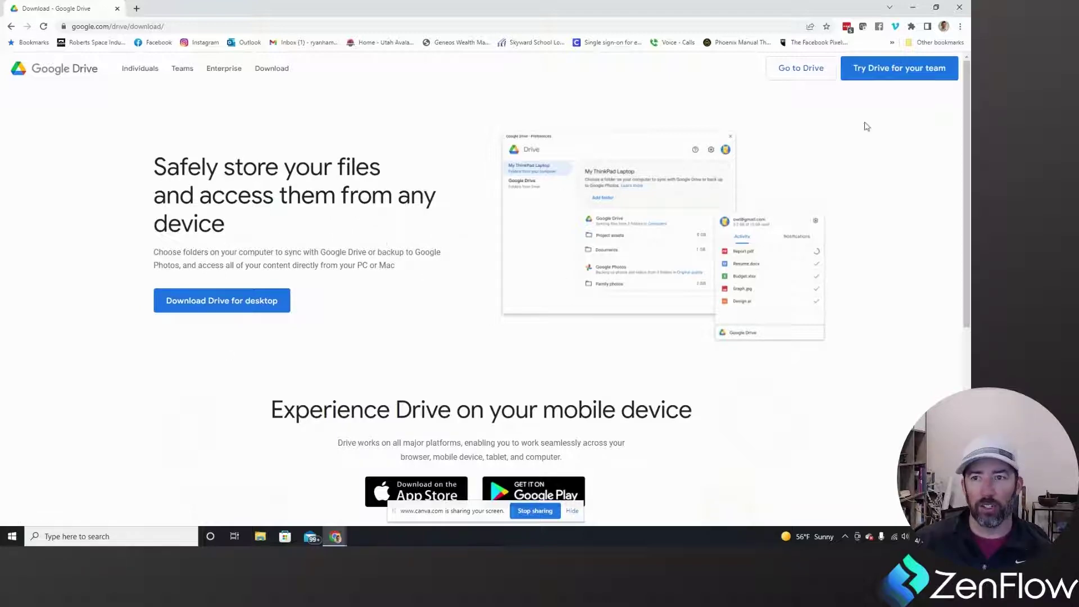
- Close Chrome and open Google Drive for desktop Preferences from the system tray
{"action": "left_click", "coordinate": [968, 8]}
{"action": "left_click", "coordinate": [844, 537]}
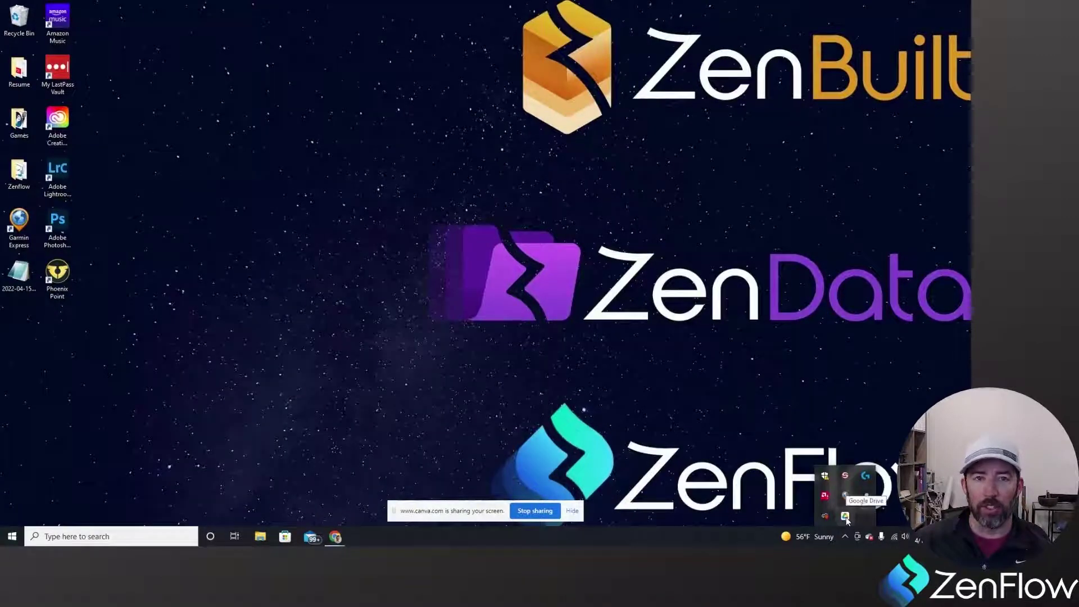
{"action": "left_click", "coordinate": [845, 516]}
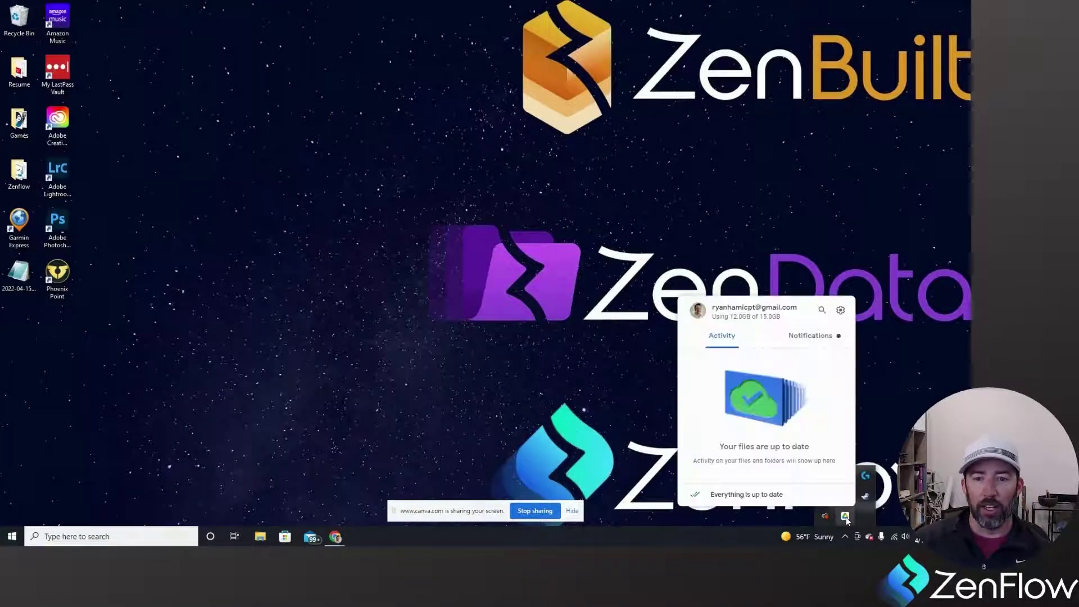
{"action": "left_click", "coordinate": [841, 311]}
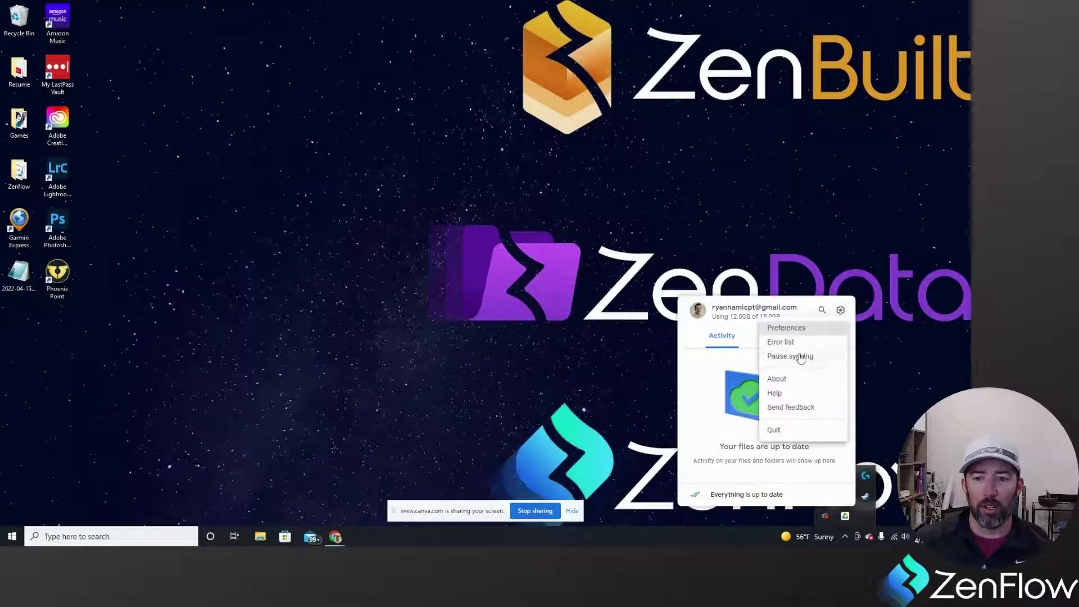
{"action": "left_click", "coordinate": [787, 328]}
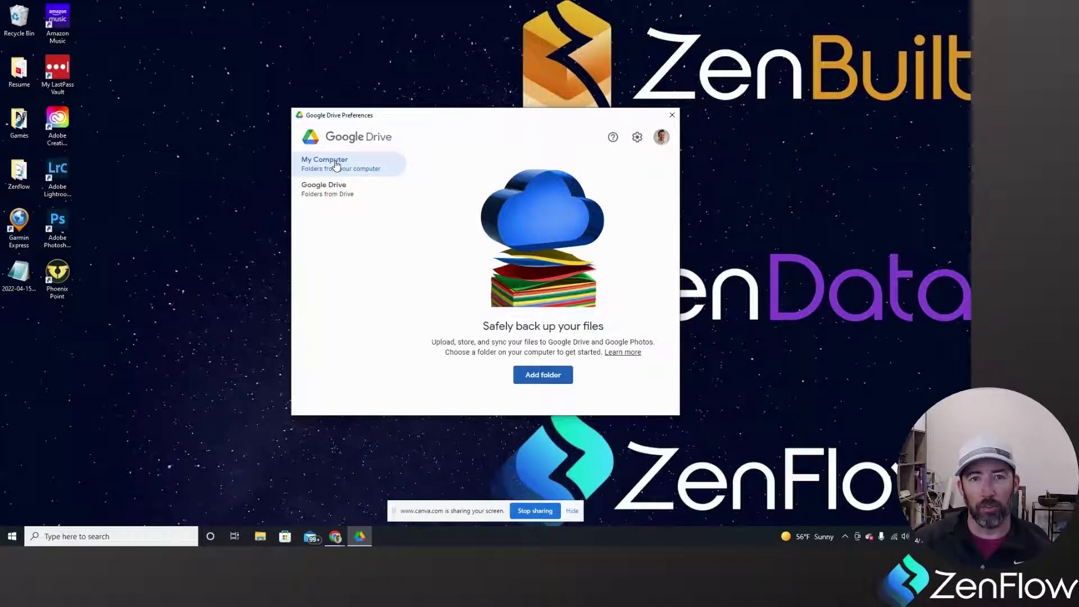
- Add a backup folder by creating a new 'Lightroom Exports' folder on Local Disk (C:)
{"action": "left_click", "coordinate": [550, 377]}
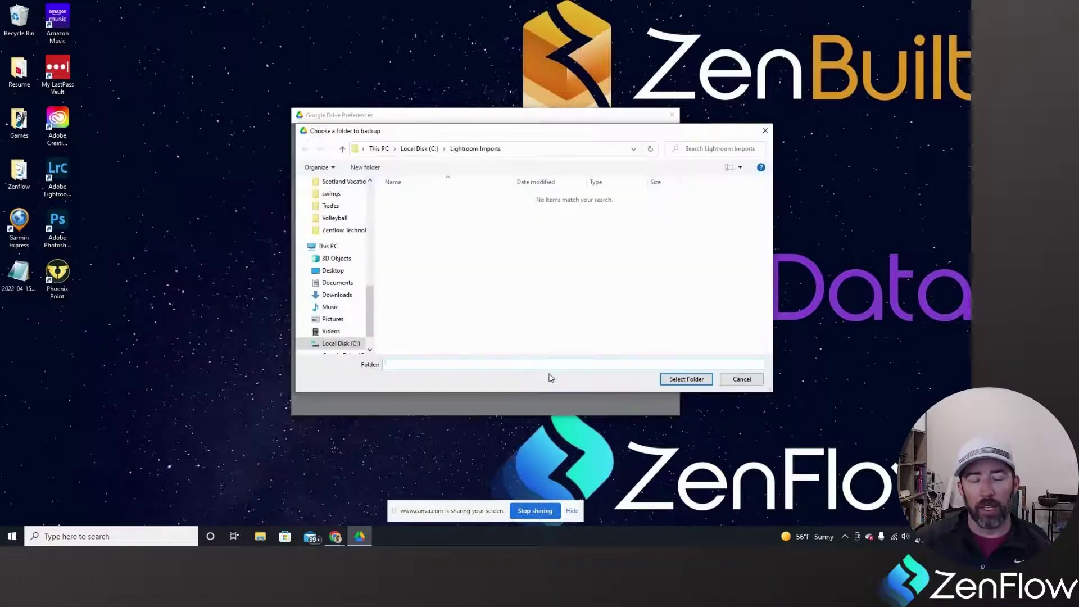
{"action": "left_click", "coordinate": [340, 344]}
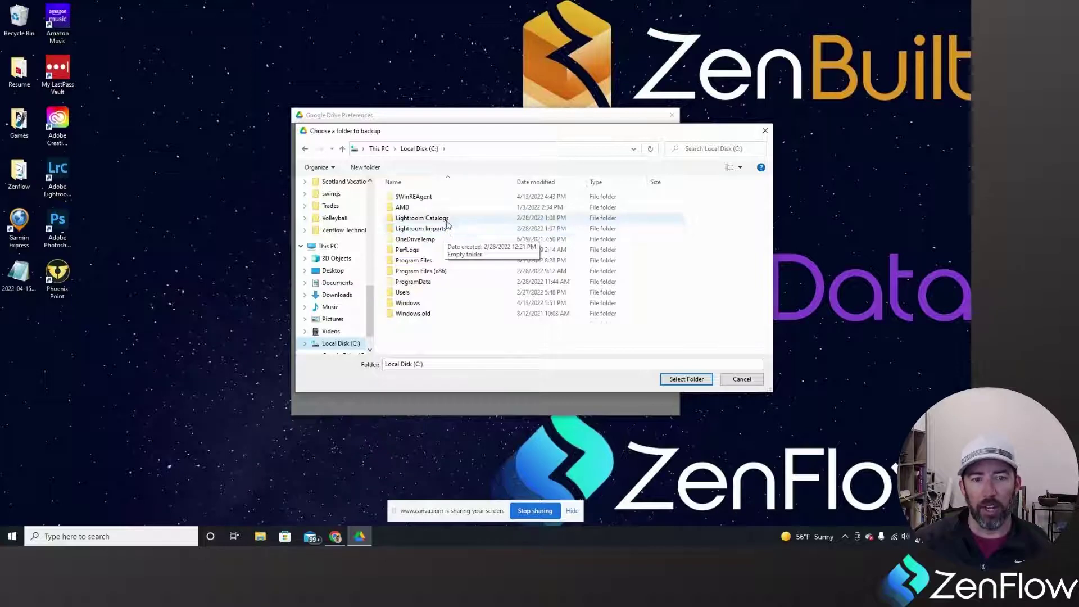
{"action": "right_click", "coordinate": [432, 330]}
{"action": "mouse_move", "coordinate": [469, 452]}
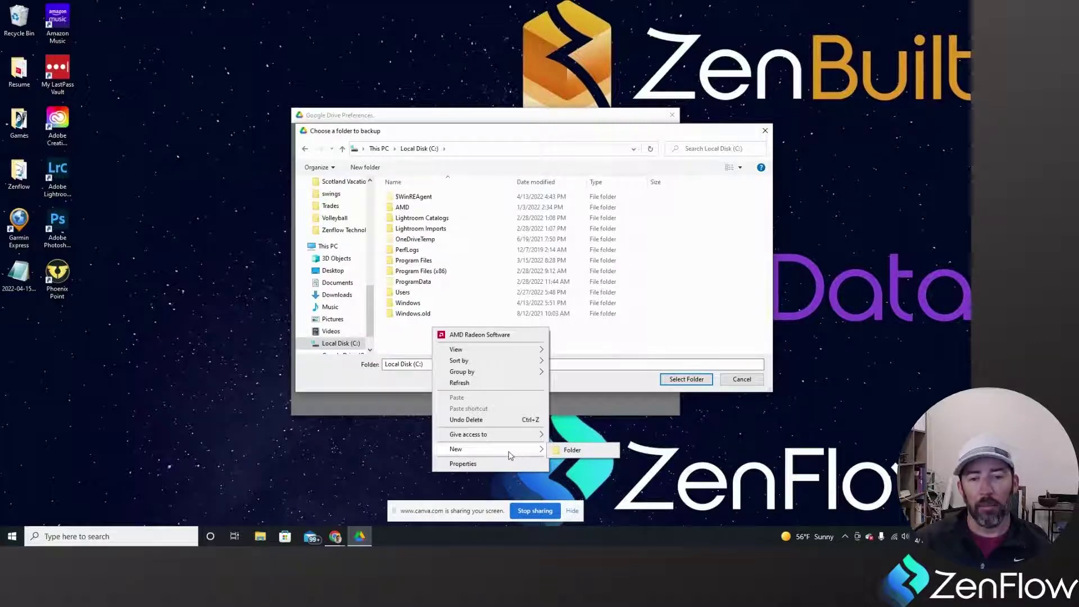
{"action": "left_click", "coordinate": [573, 453]}
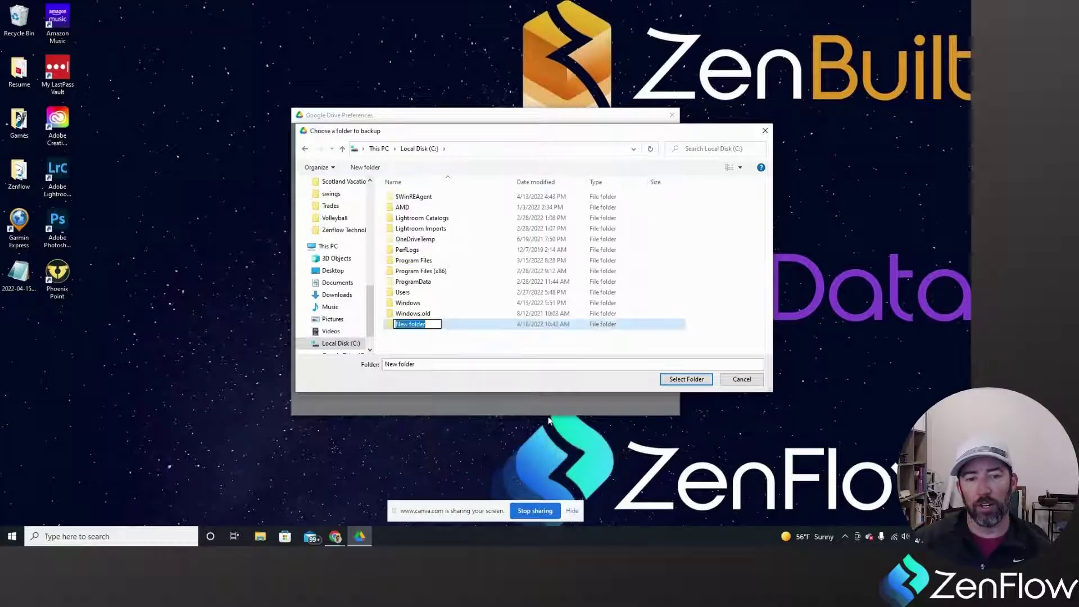
{"action": "key", "text": "BackSpace"}
{"action": "type", "text": "L"}
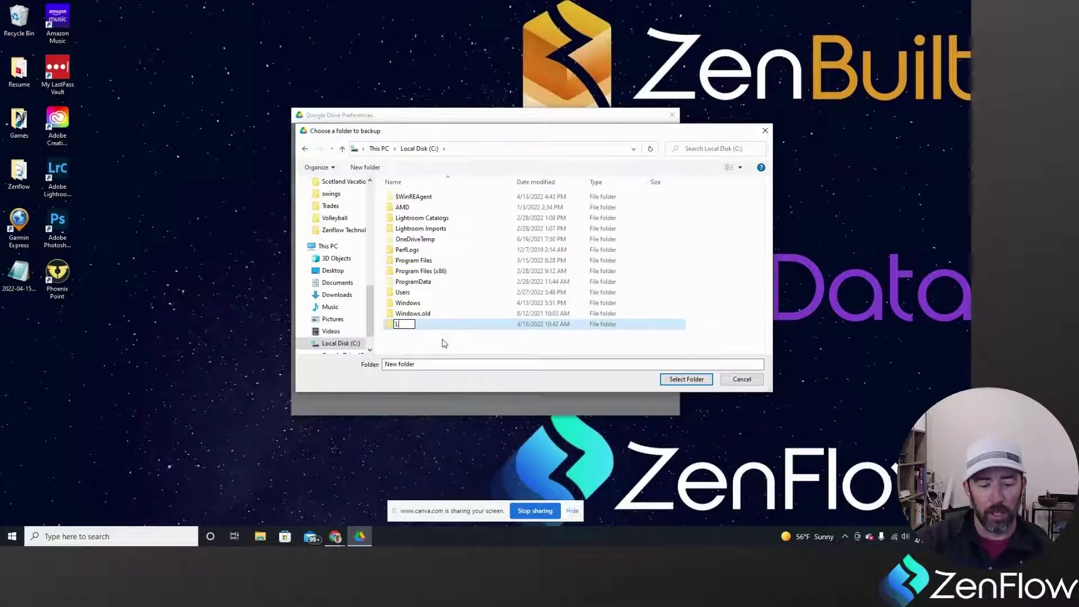
{"action": "type", "text": "ightroom Expo"}
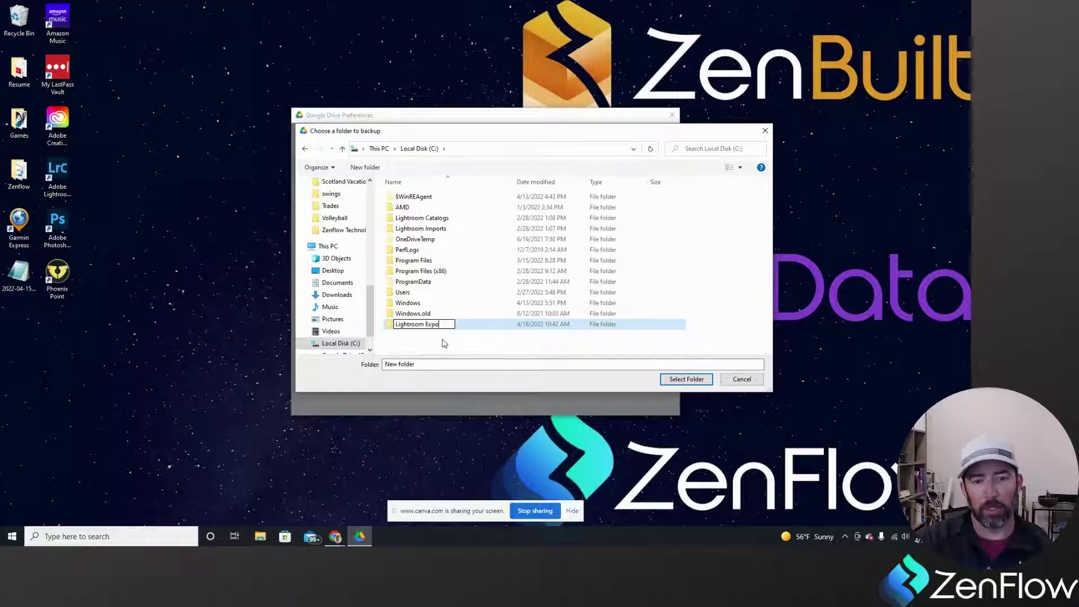
{"action": "type", "text": "rts"}
{"action": "key", "text": "Return"}
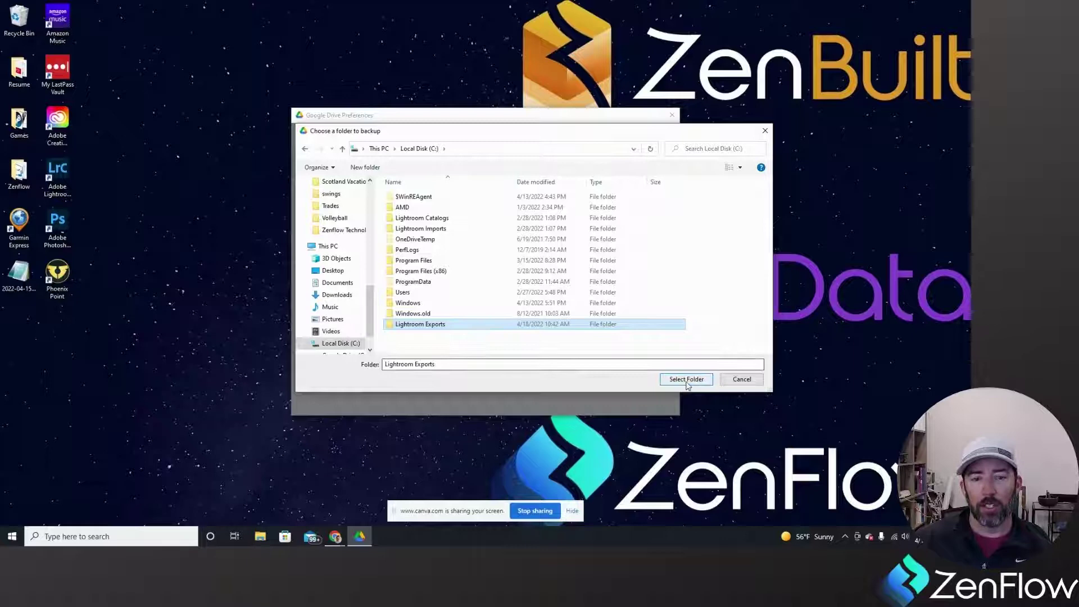
- Select Lightroom Exports, keep Sync with Google Drive, accept the merge and save
{"action": "left_click", "coordinate": [677, 379]}
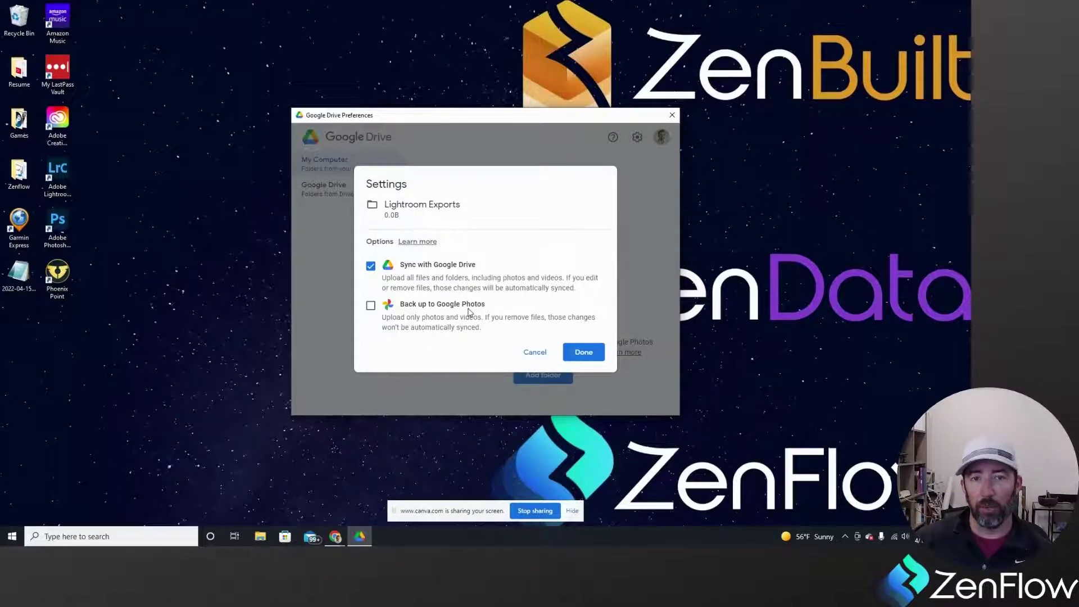
{"action": "left_click", "coordinate": [583, 353]}
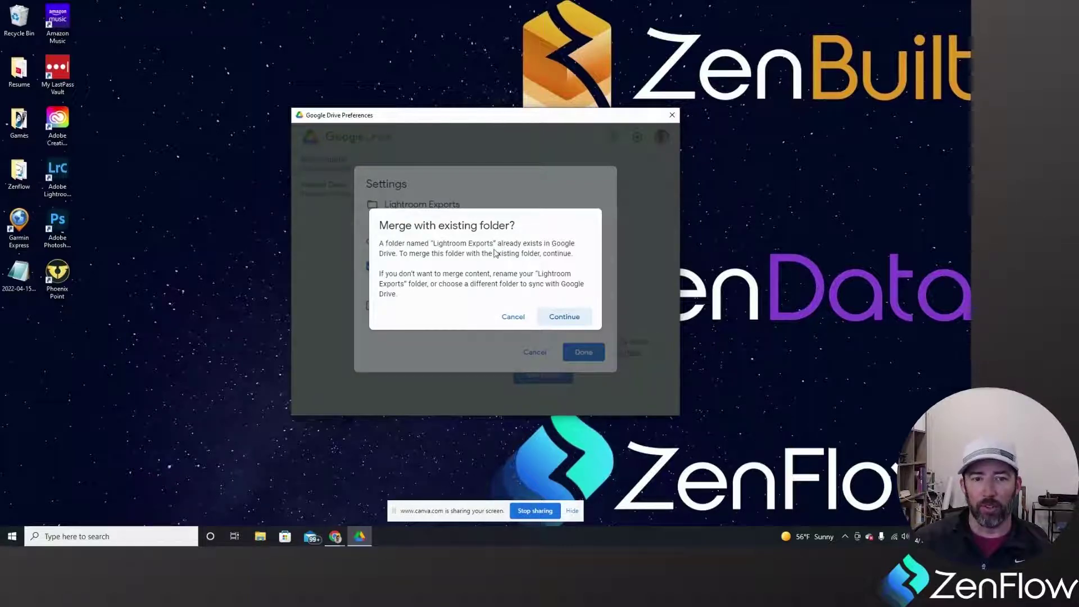
{"action": "left_click", "coordinate": [564, 317]}
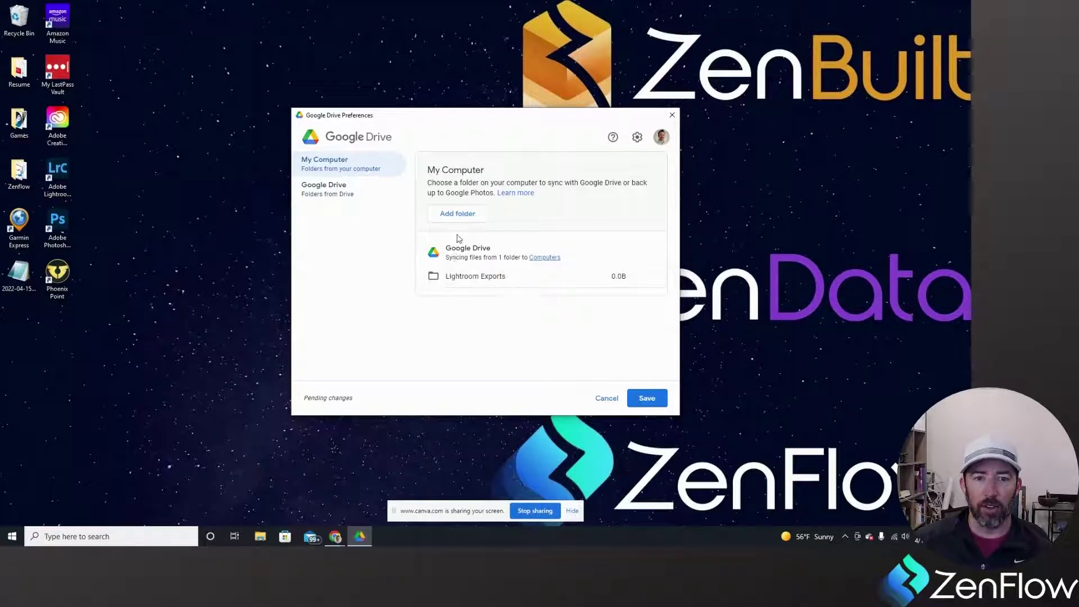
{"action": "left_click", "coordinate": [646, 398]}
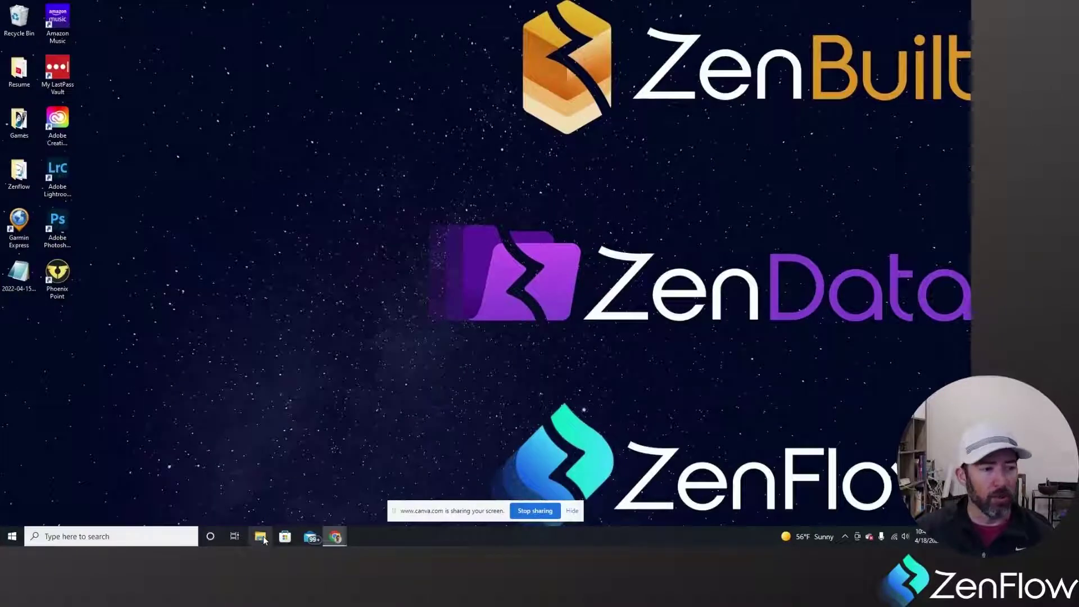
- In File Explorer, open My Drive on the Google Drive (G:) drive and look through it
{"action": "left_click", "coordinate": [262, 539]}
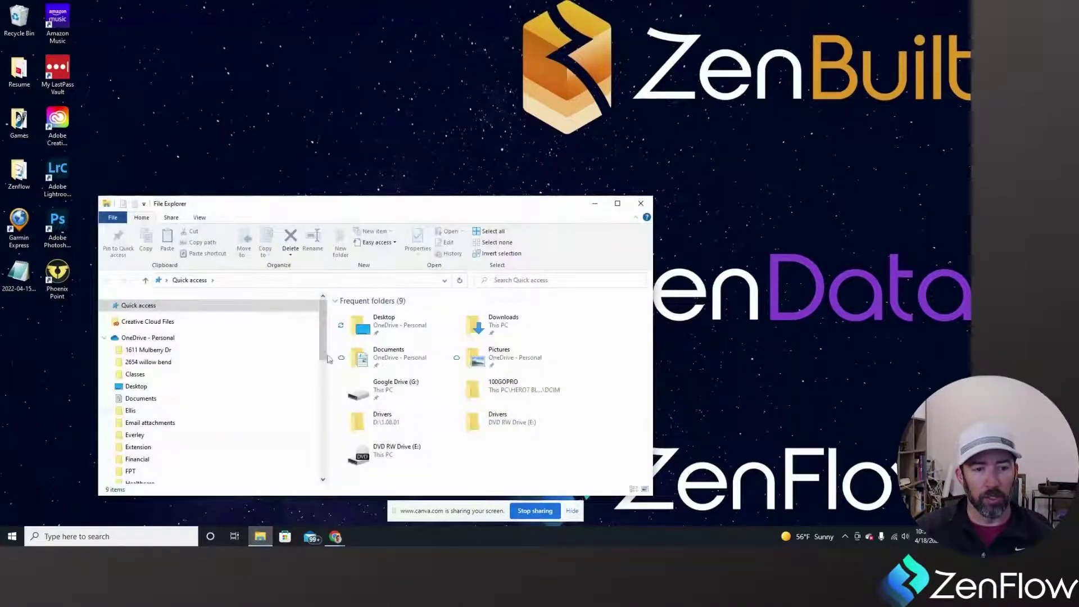
{"action": "mouse_move", "coordinate": [325, 345]}
{"action": "left_mouse_down"}
{"action": "mouse_move", "coordinate": [323, 385]}
{"action": "mouse_move", "coordinate": [322, 331]}
{"action": "left_mouse_up"}
{"action": "left_click", "coordinate": [105, 339]}
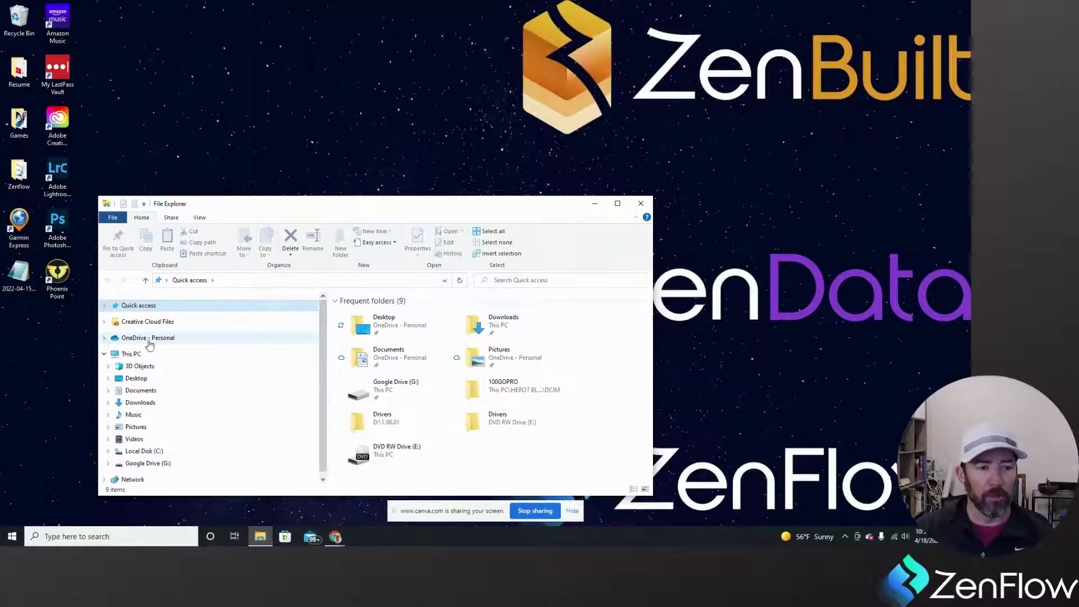
{"action": "left_click", "coordinate": [148, 465]}
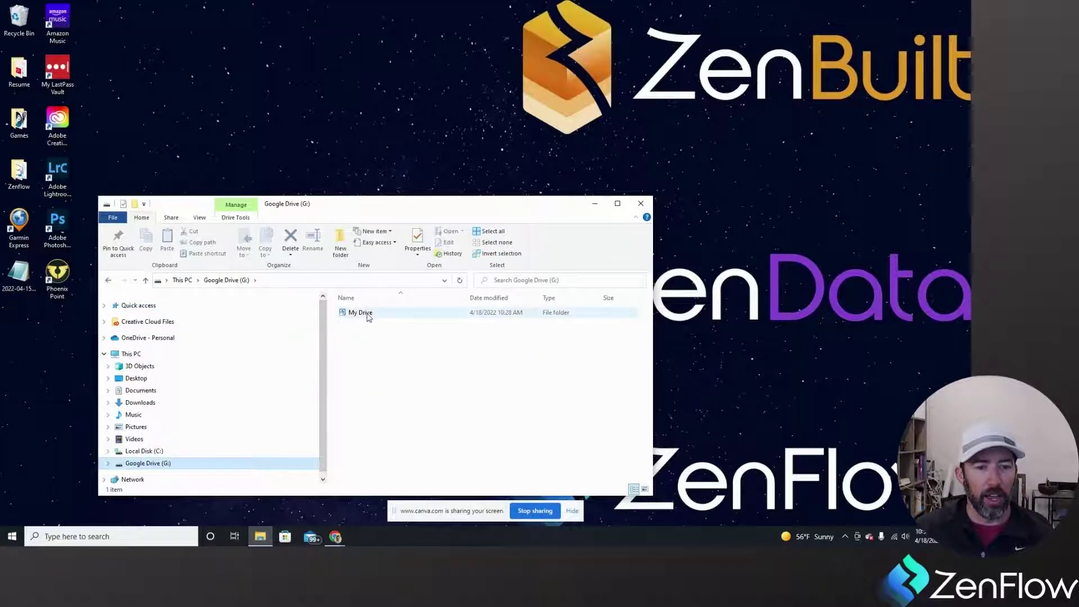
{"action": "double_click", "coordinate": [369, 317]}
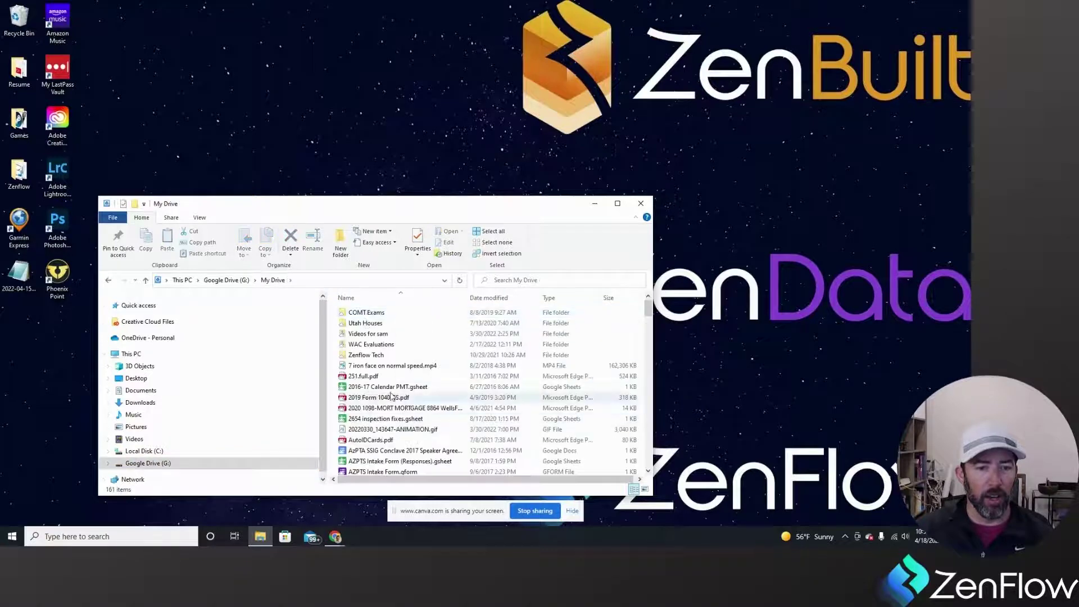
{"action": "scroll", "coordinate": [387, 387], "scroll_direction": "down", "scroll_amount": 3}
{"action": "scroll", "coordinate": [374, 366], "scroll_direction": "up", "scroll_amount": 3}
{"action": "scroll", "coordinate": [372, 377], "scroll_direction": "down", "scroll_amount": 5}
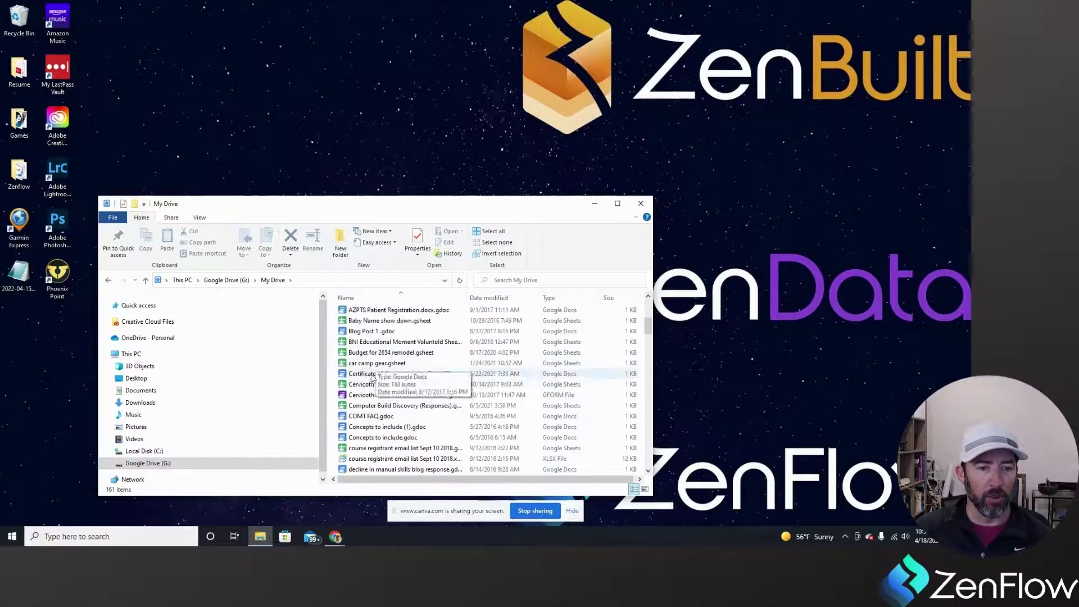
{"action": "scroll", "coordinate": [368, 394], "scroll_direction": "up", "scroll_amount": 5}
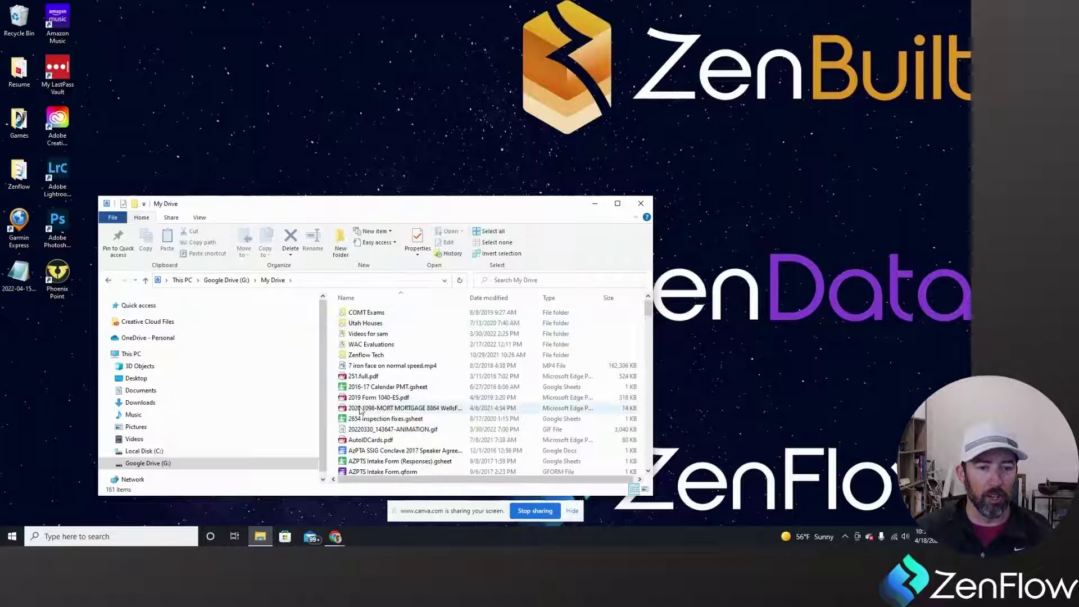
- Confirm Lightroom Exports on Local Disk (C:) is empty, then return to C:
{"action": "left_click", "coordinate": [127, 455]}
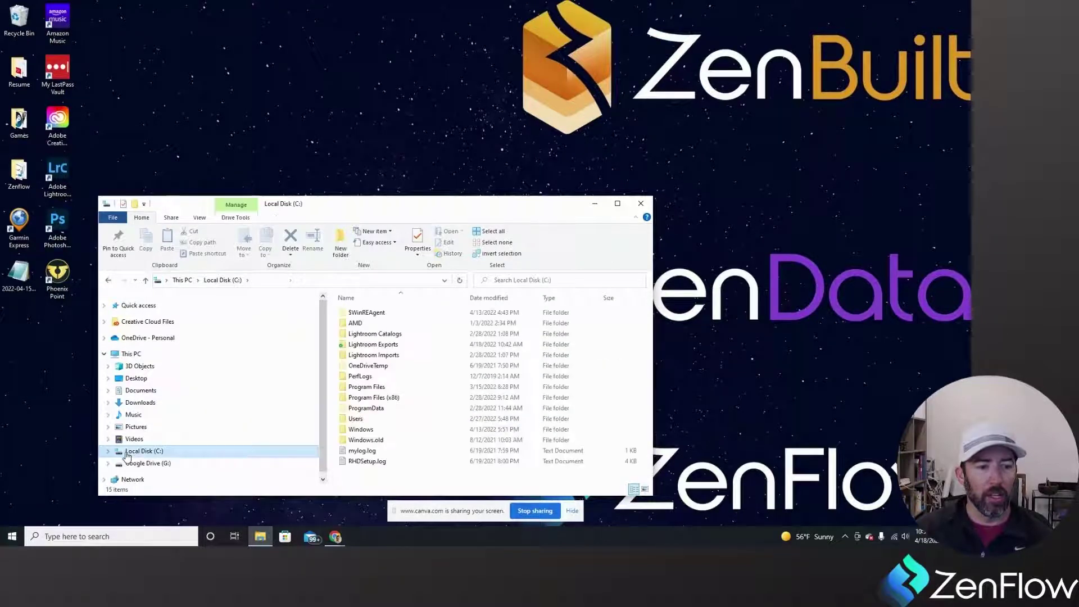
{"action": "double_click", "coordinate": [360, 345]}
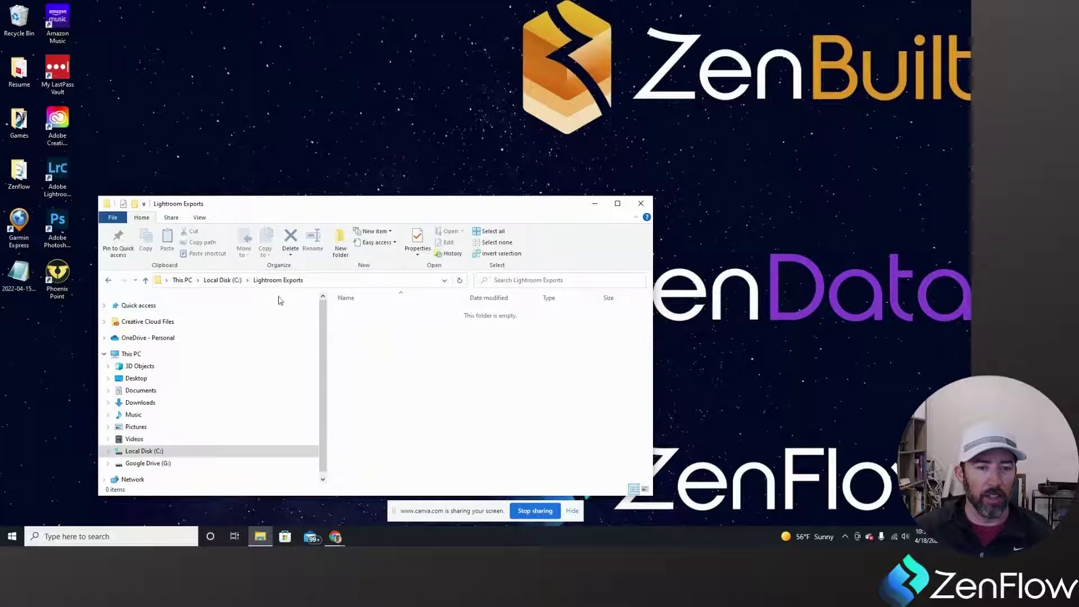
{"action": "left_click", "coordinate": [222, 280]}
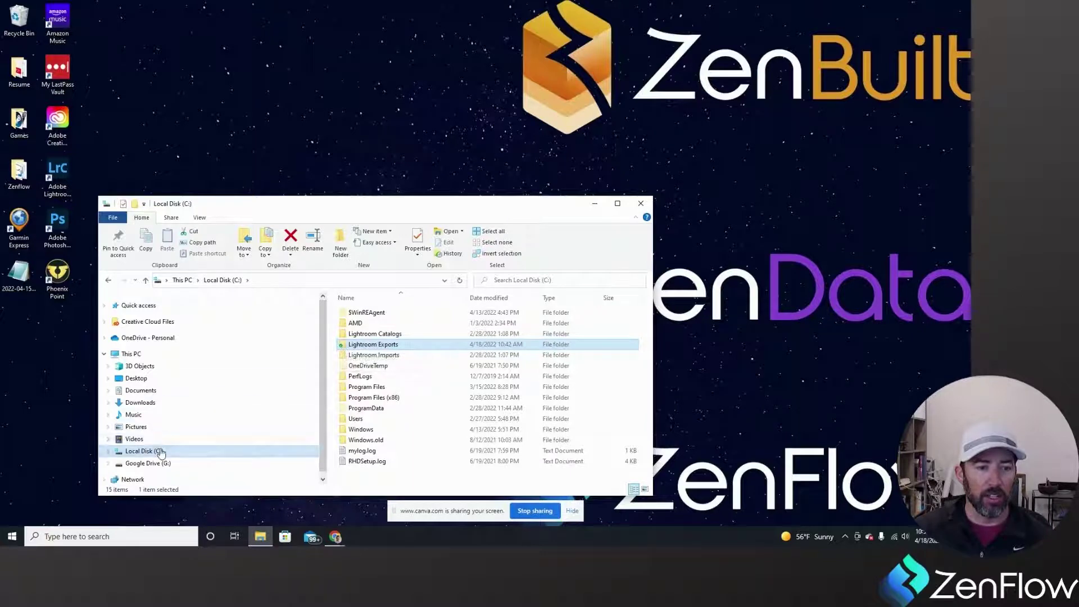
- Launch Lightroom Classic and open the Export dialog for the photo
{"action": "left_click", "coordinate": [594, 204]}
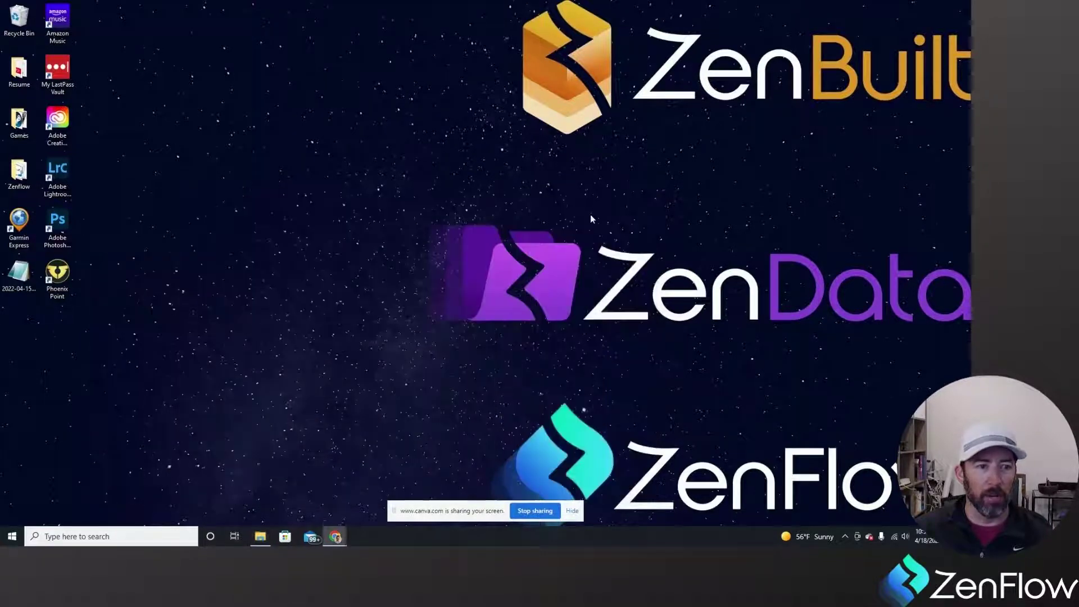
{"action": "double_click", "coordinate": [59, 176]}
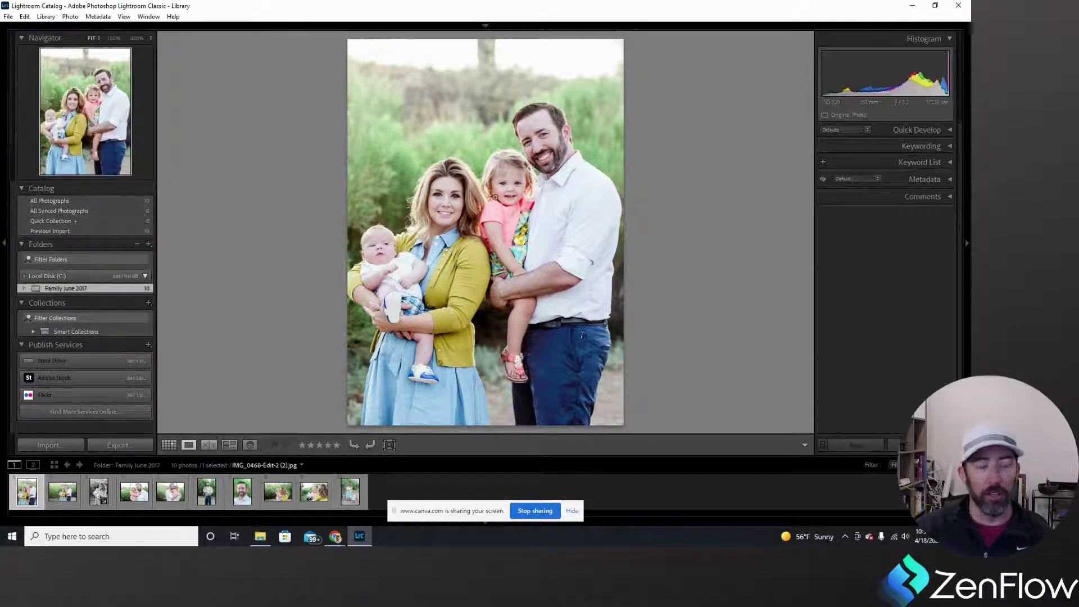
{"action": "left_click", "coordinate": [8, 17]}
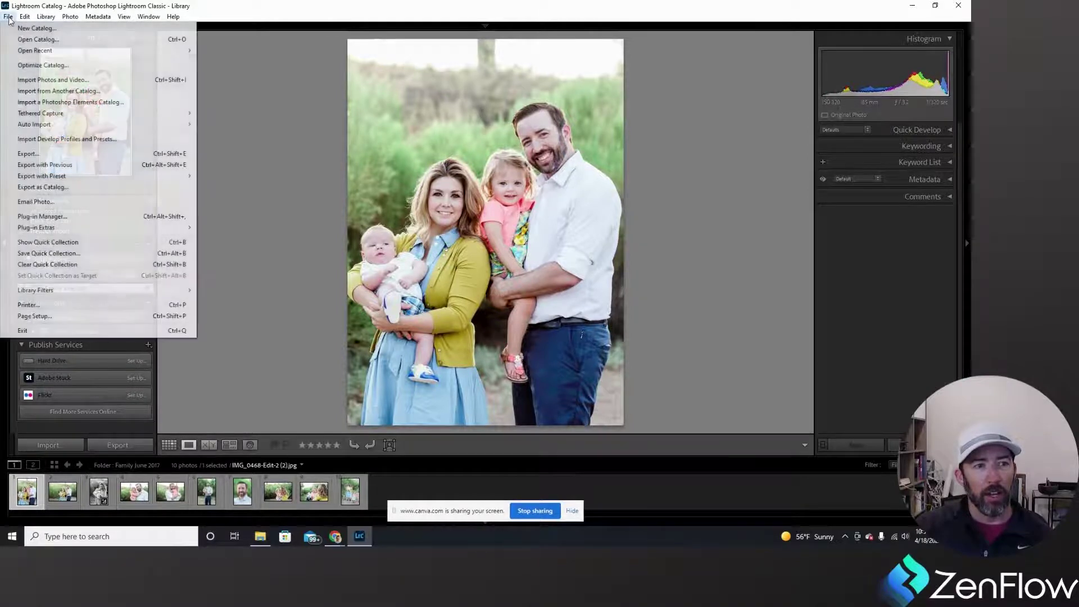
{"action": "left_click", "coordinate": [31, 155]}
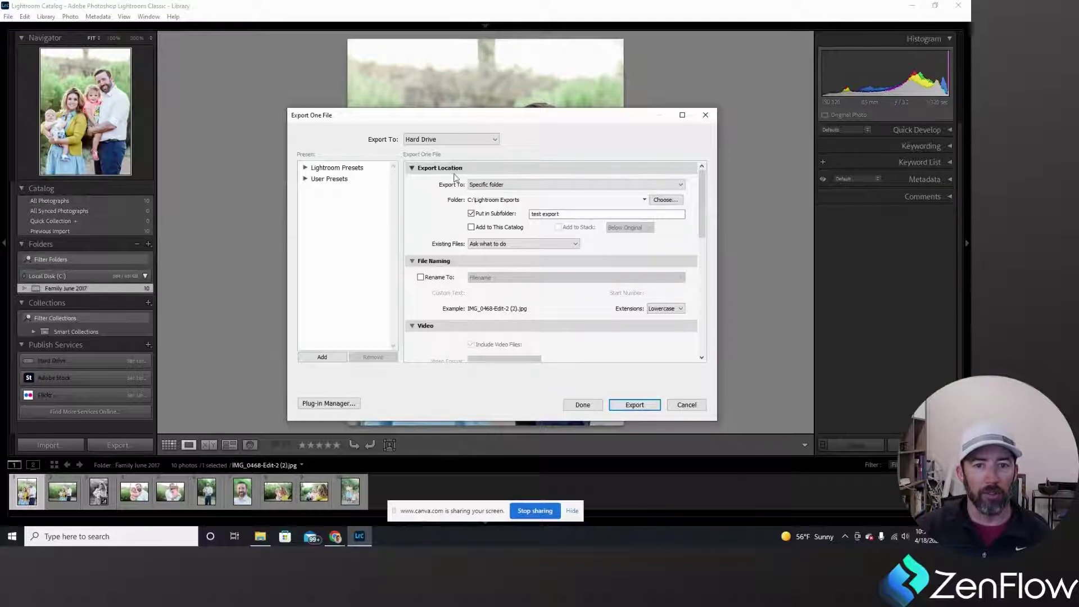
- Set the export destination to the specific folder C:\Lightroom Exports
{"action": "left_click", "coordinate": [681, 186]}
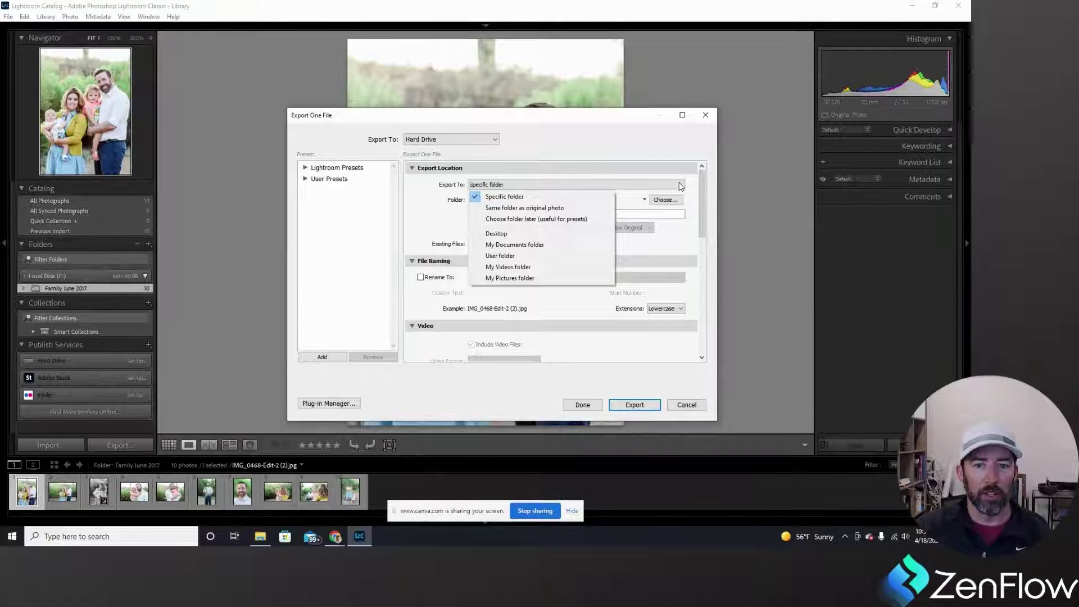
{"action": "left_click", "coordinate": [465, 189]}
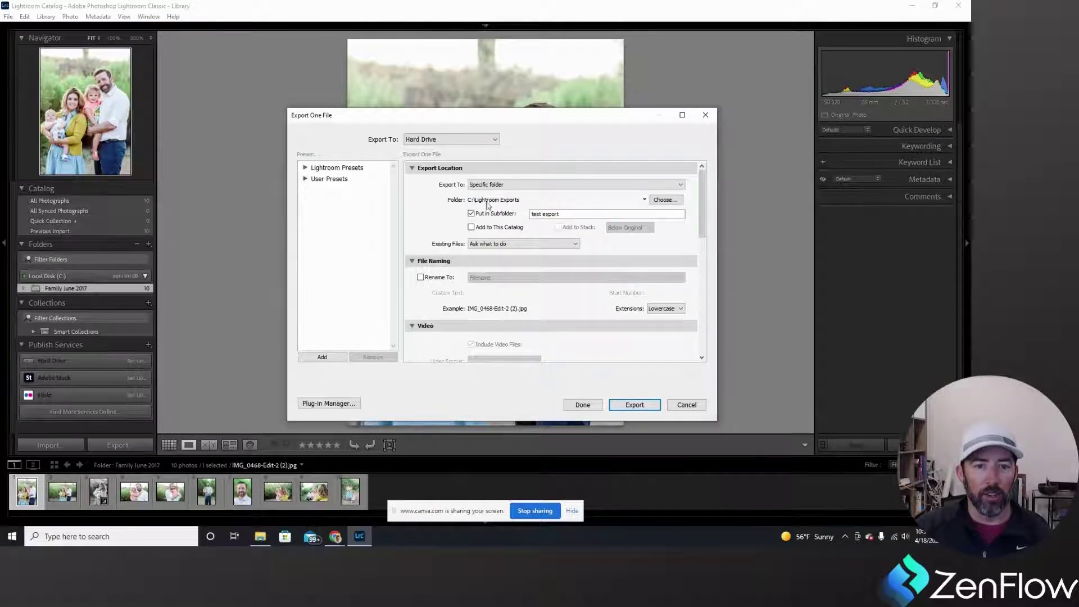
{"action": "left_click", "coordinate": [666, 201]}
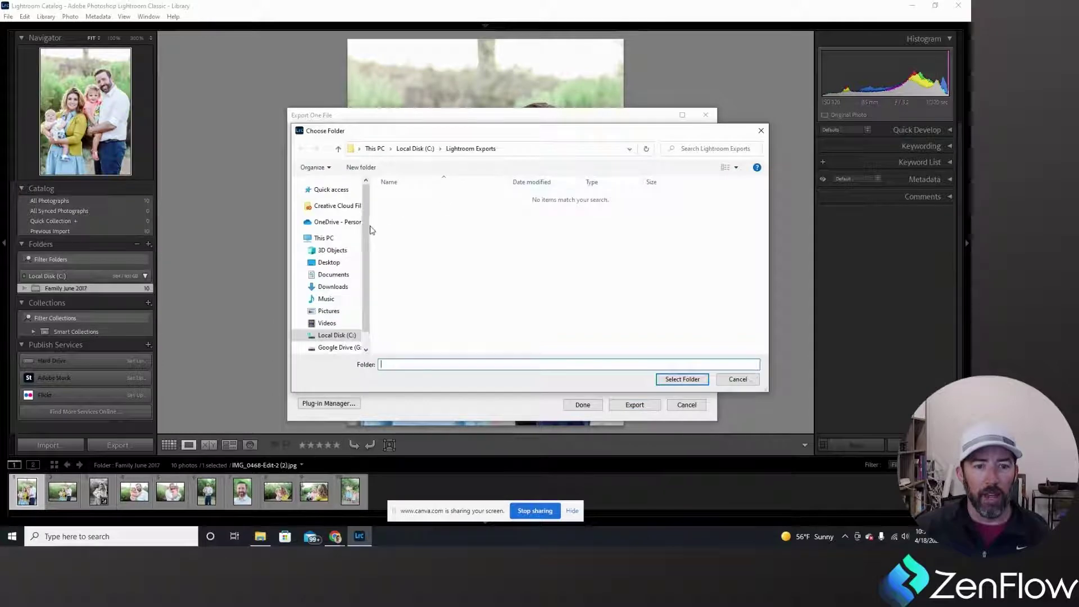
{"action": "scroll", "coordinate": [337, 247], "scroll_direction": "down", "scroll_amount": 1}
{"action": "left_click", "coordinate": [326, 315]}
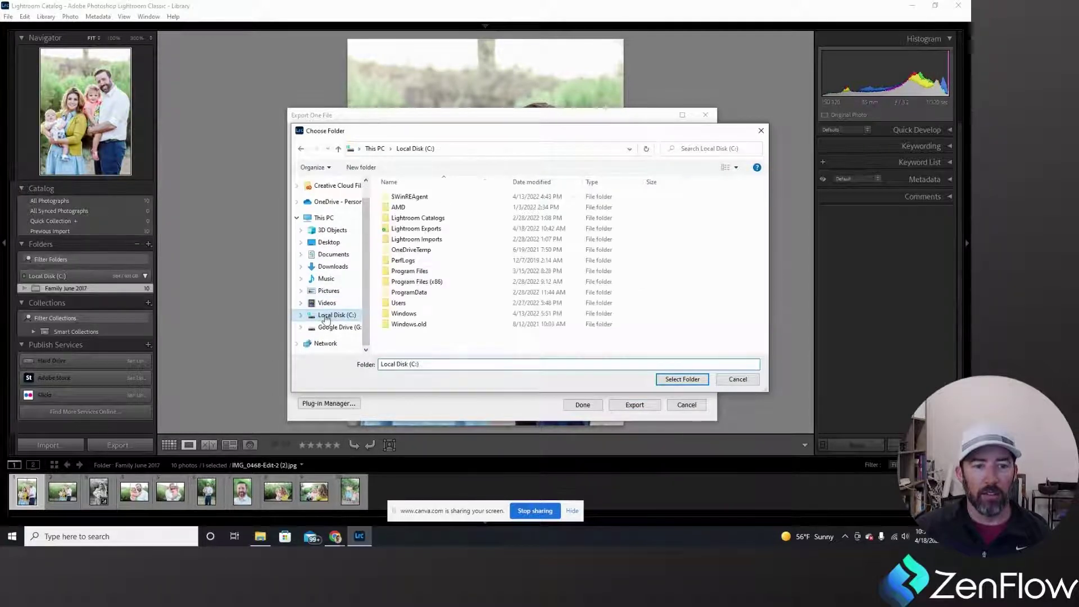
{"action": "left_click", "coordinate": [422, 231]}
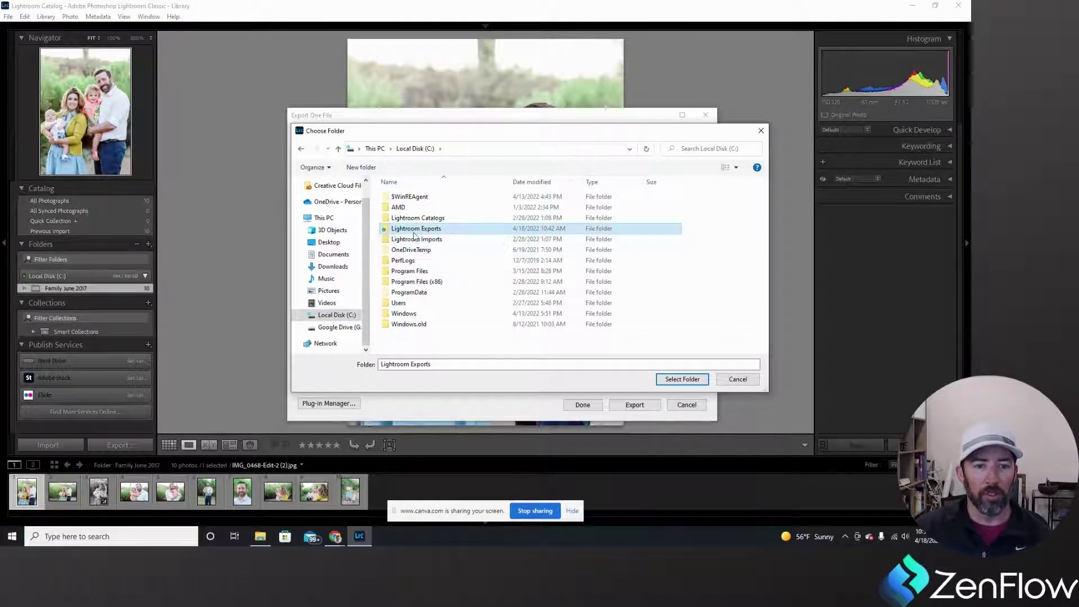
{"action": "left_click", "coordinate": [683, 379]}
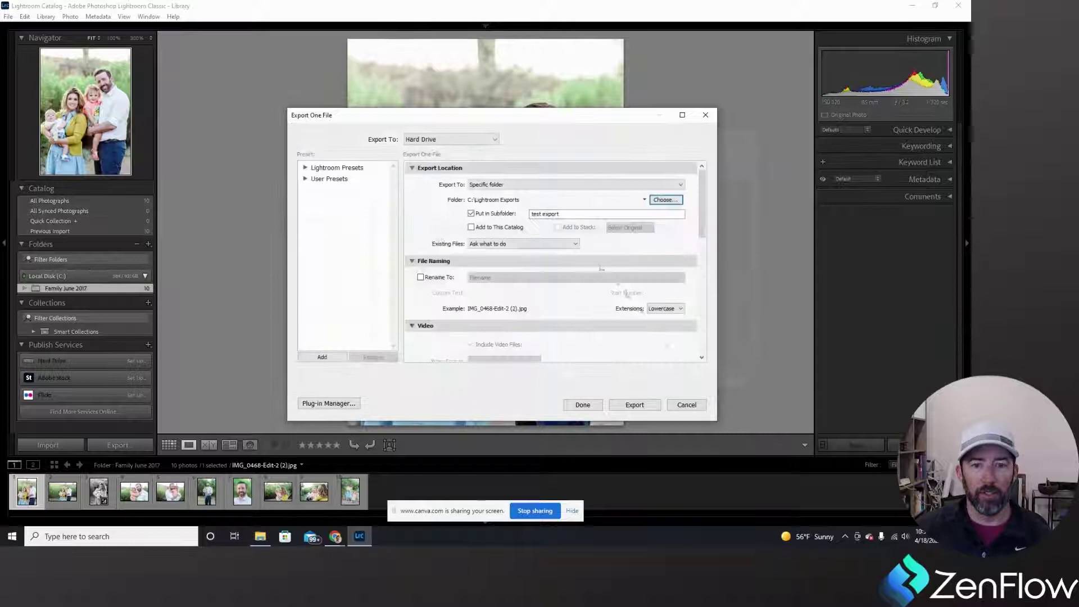
- Export into a subfolder named 'Awesome Family Photo April 2022'
{"action": "left_click", "coordinate": [471, 213]}
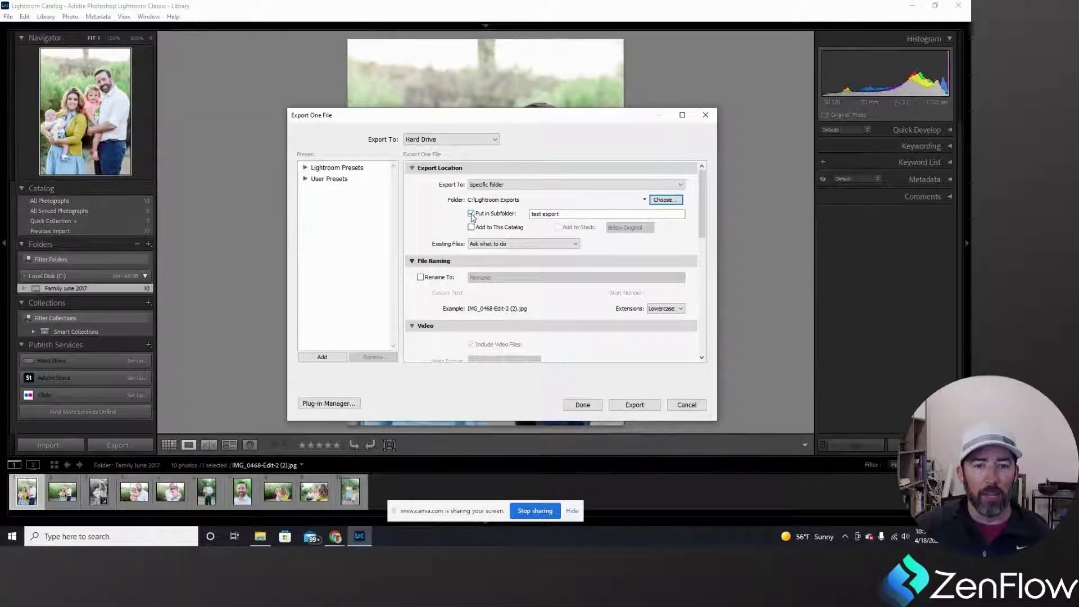
{"action": "left_click", "coordinate": [550, 214]}
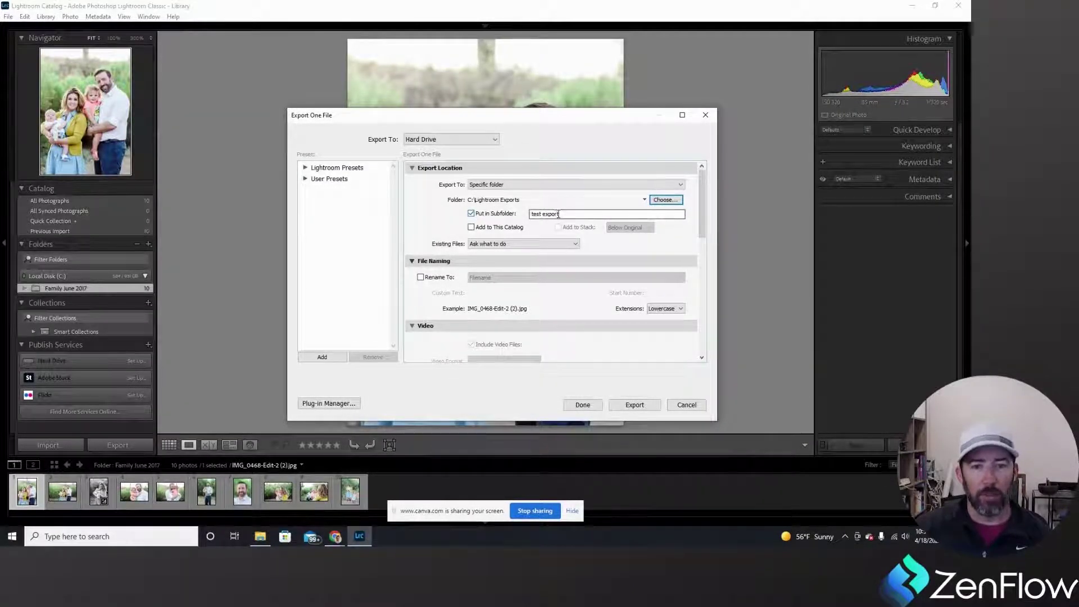
{"action": "left_click", "coordinate": [559, 214]}
{"action": "left_click", "coordinate": [563, 214]}
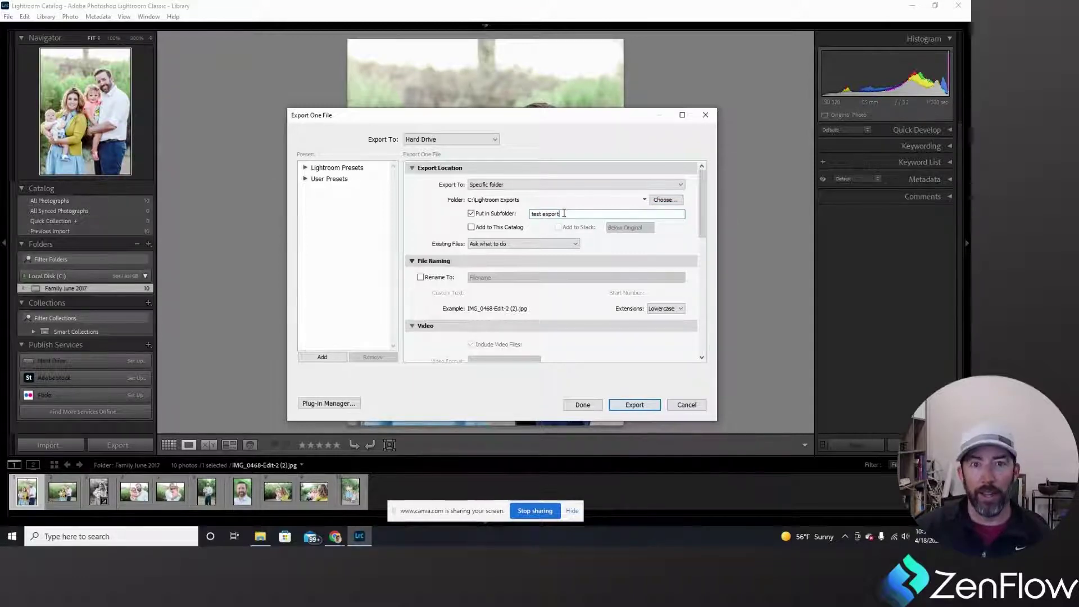
{"action": "left_click_drag", "start_coordinate": [563, 214], "coordinate": [532, 215]}
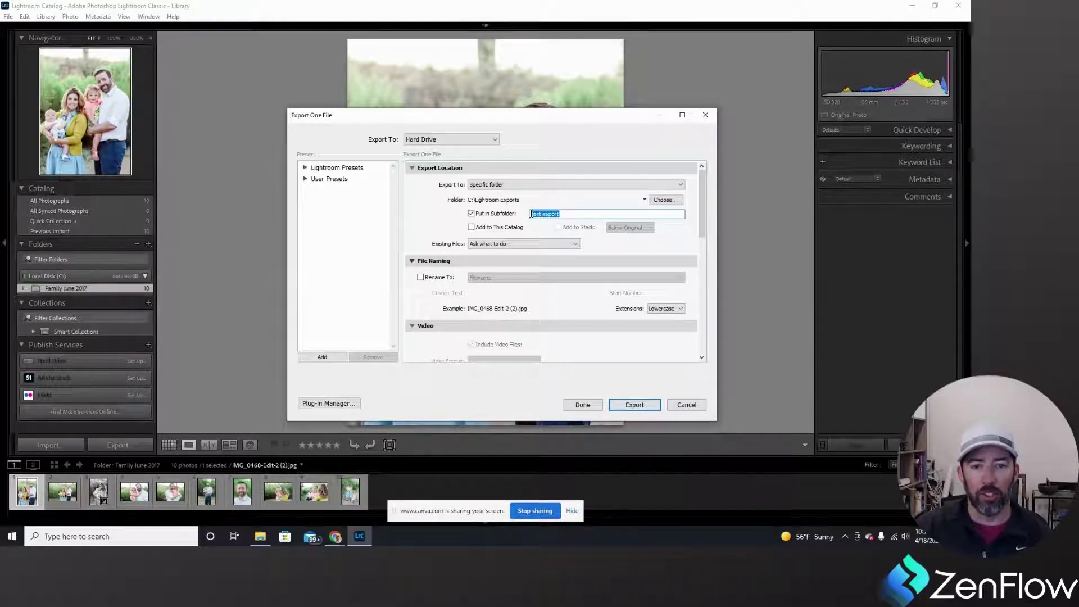
{"action": "key", "text": "BackSpace"}
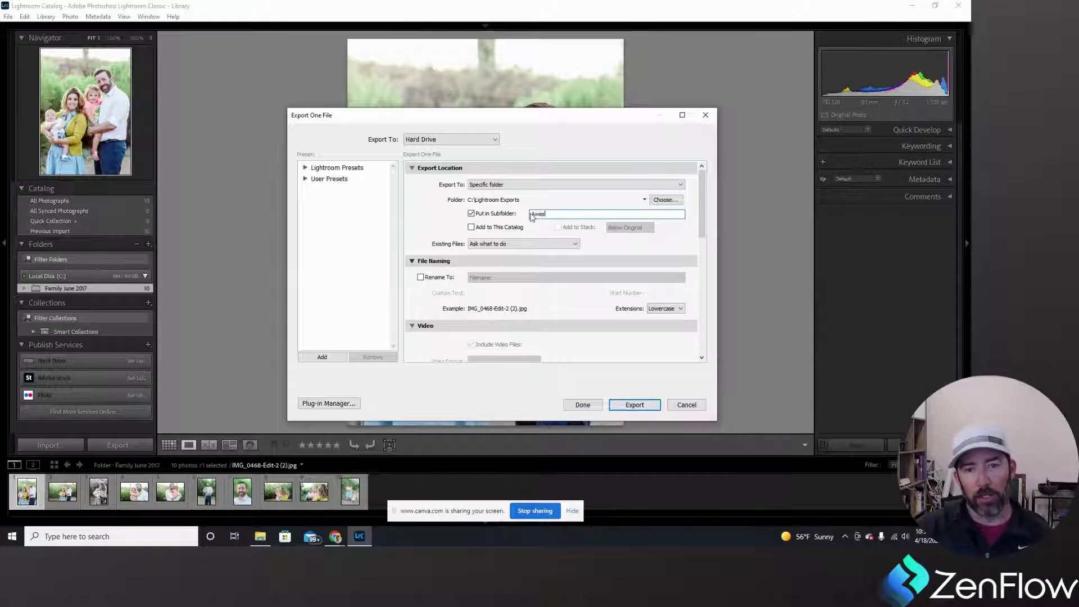
{"action": "type", "text": "Awesome Famu"}
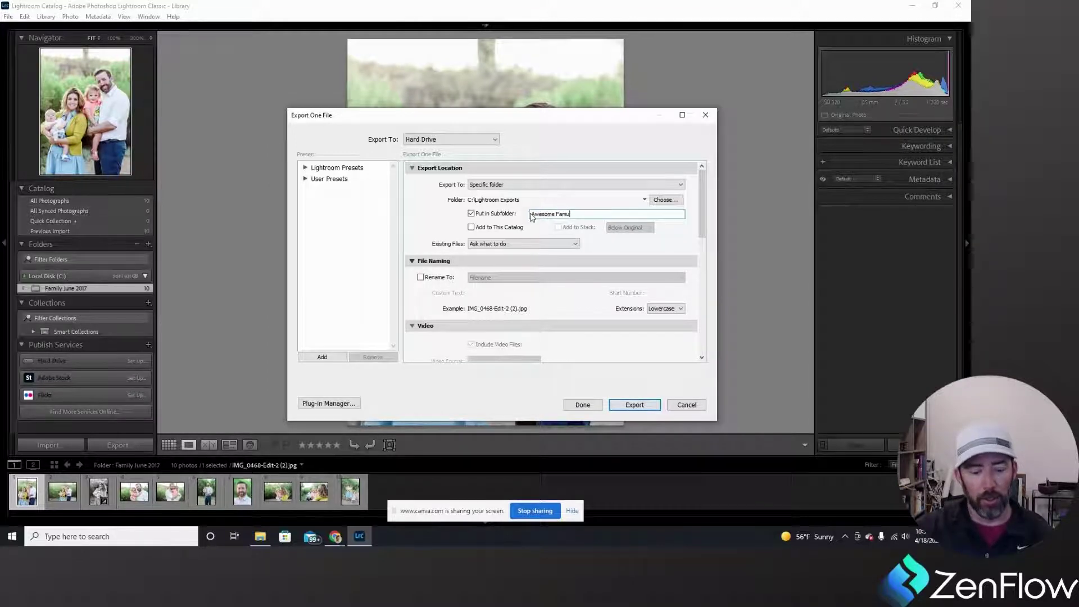
{"action": "key", "text": "BackSpace"}
{"action": "type", "text": "ily Ph"}
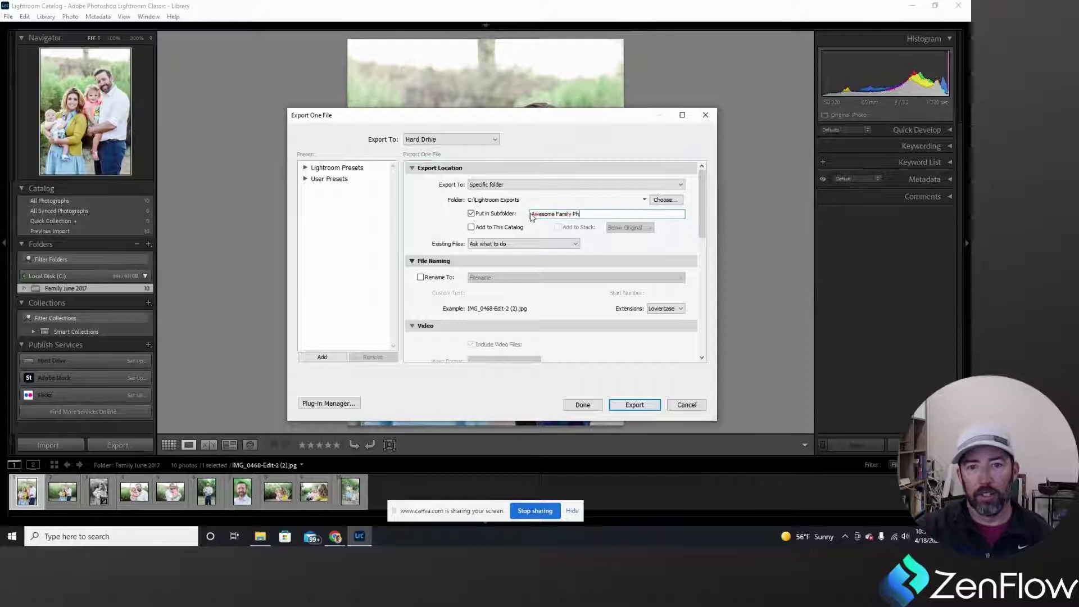
{"action": "type", "text": "oto"}
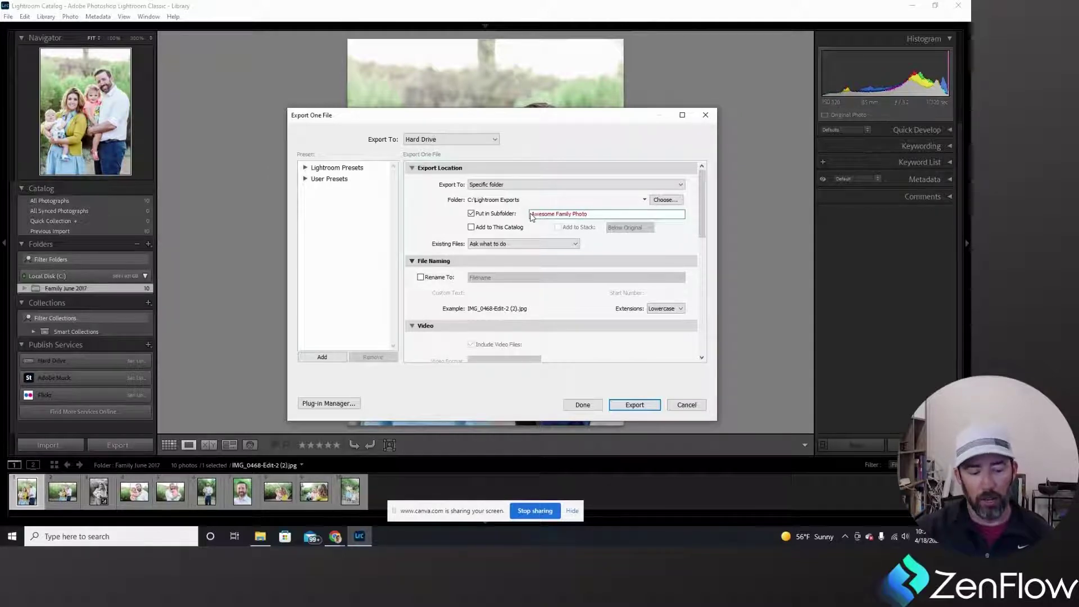
{"action": "type", "text": " April 202"}
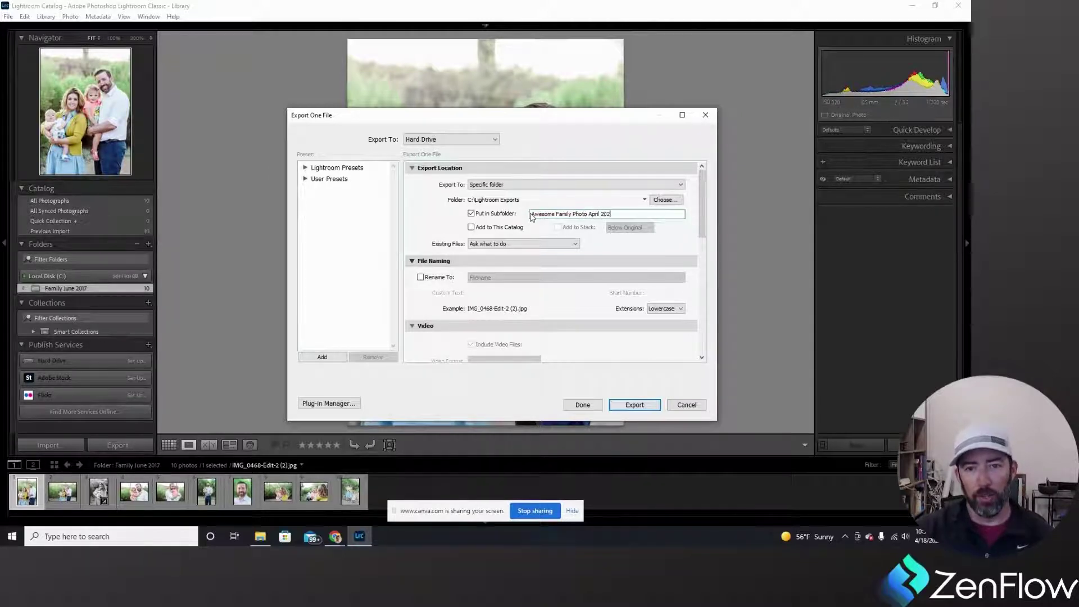
{"action": "type", "text": "2"}
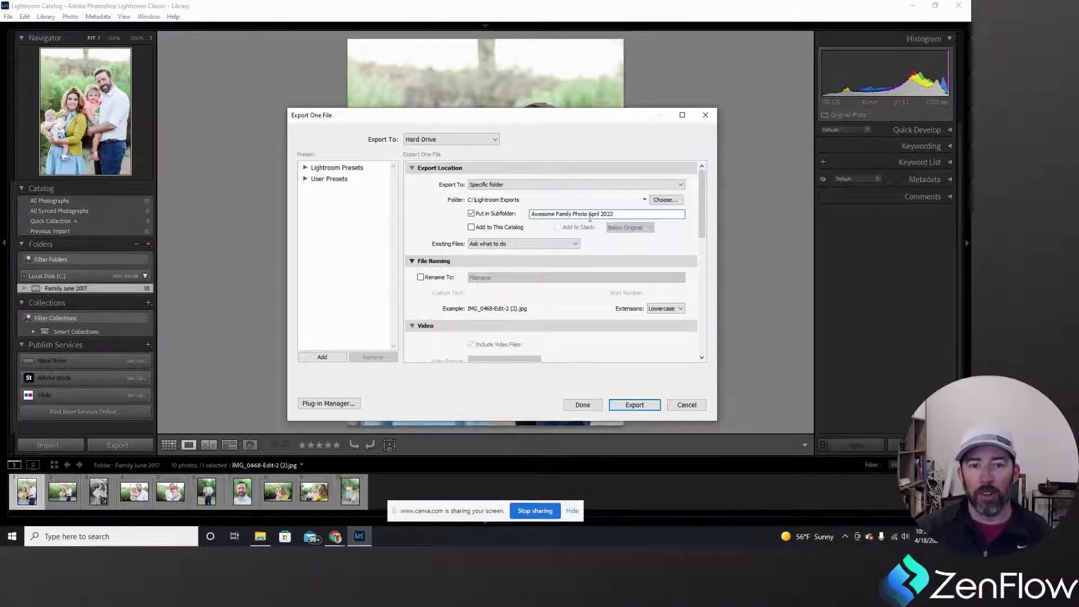
{"action": "left_click", "coordinate": [635, 405]}
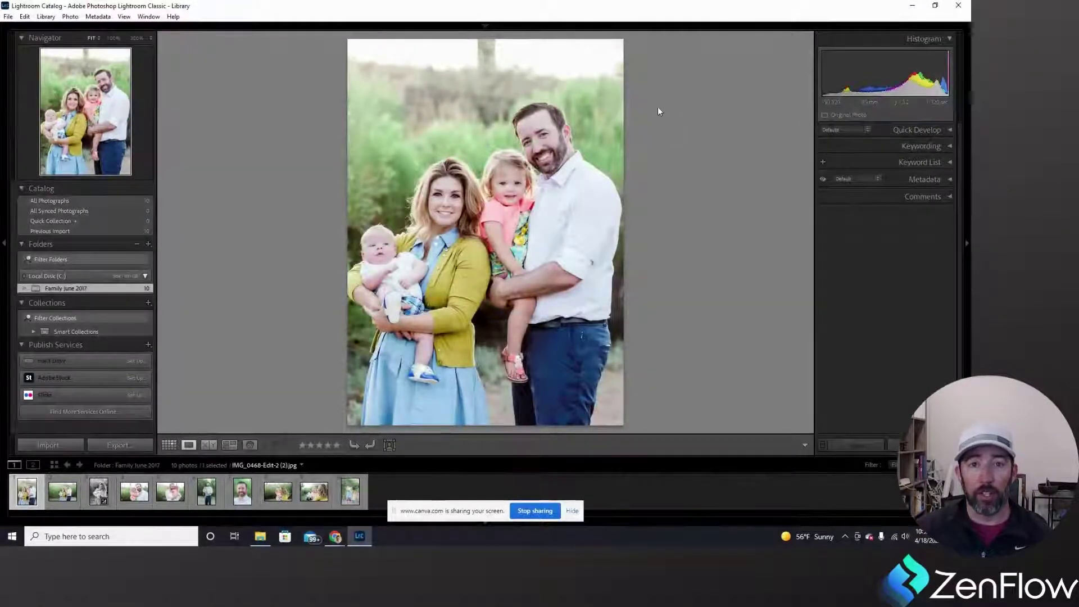
- Quit Lightroom and verify the Awesome Family Photo April 2022 folder inside C:\Lightroom Exports
{"action": "left_click", "coordinate": [958, 6]}
{"action": "key", "text": "Return"}
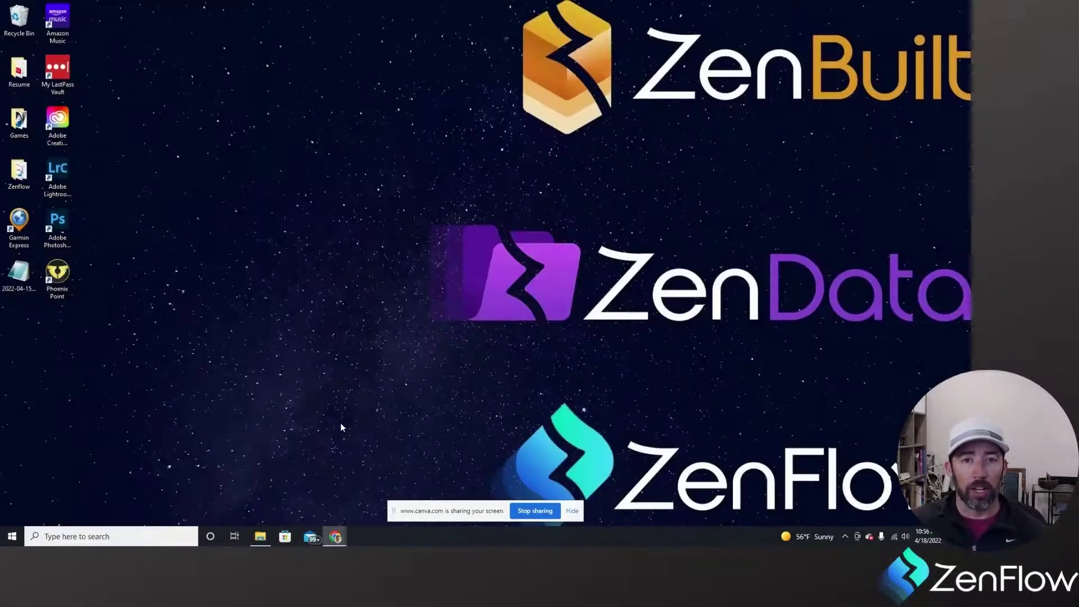
{"action": "left_click", "coordinate": [262, 537]}
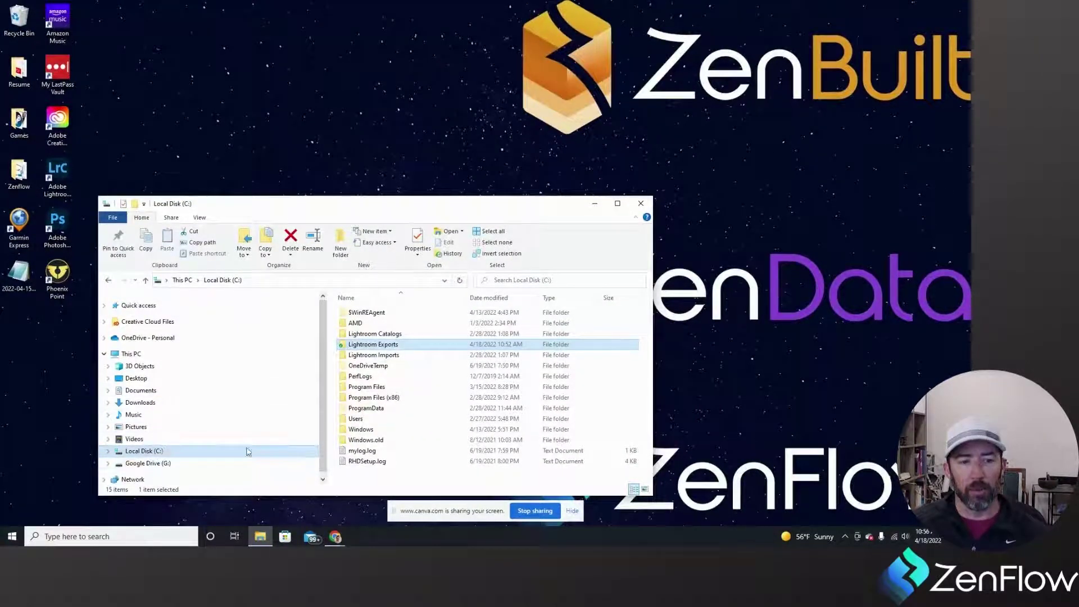
{"action": "double_click", "coordinate": [378, 345]}
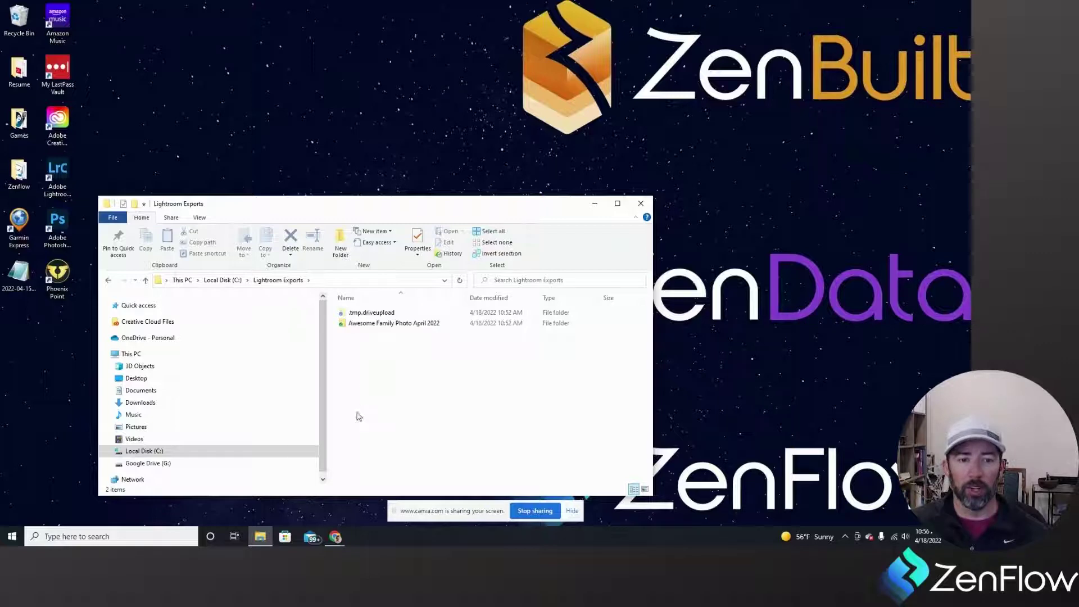
{"action": "double_click", "coordinate": [363, 323]}
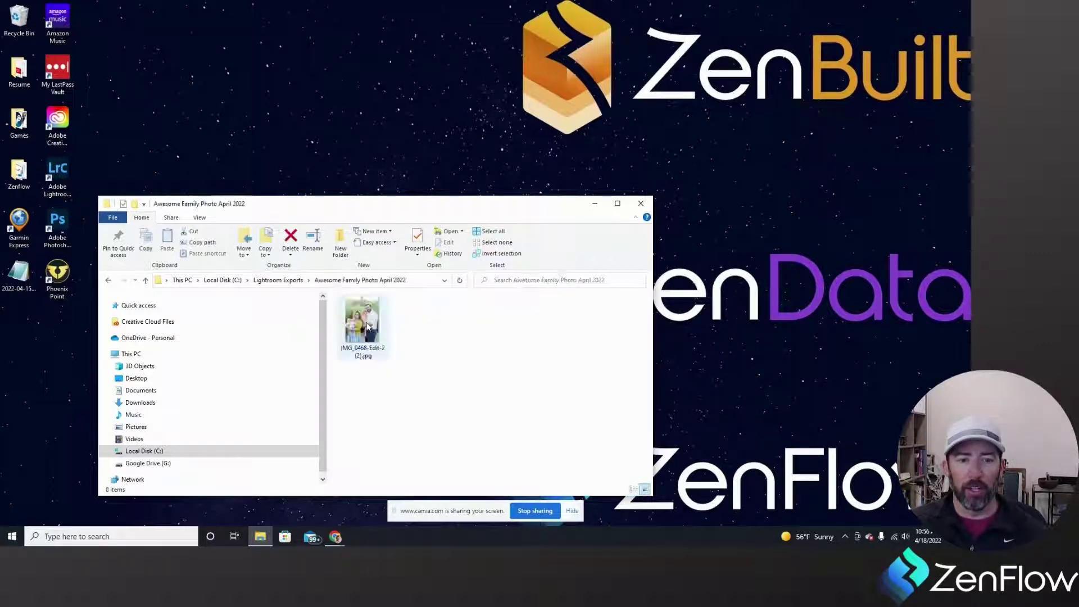
{"action": "left_click", "coordinate": [288, 281]}
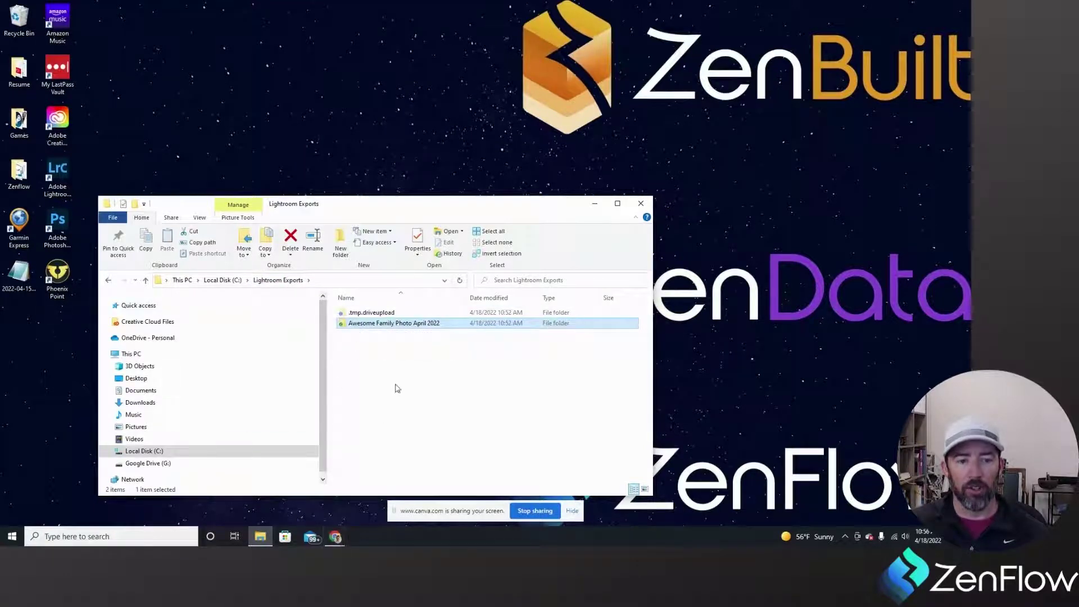
{"action": "mouse_move", "coordinate": [336, 538]}
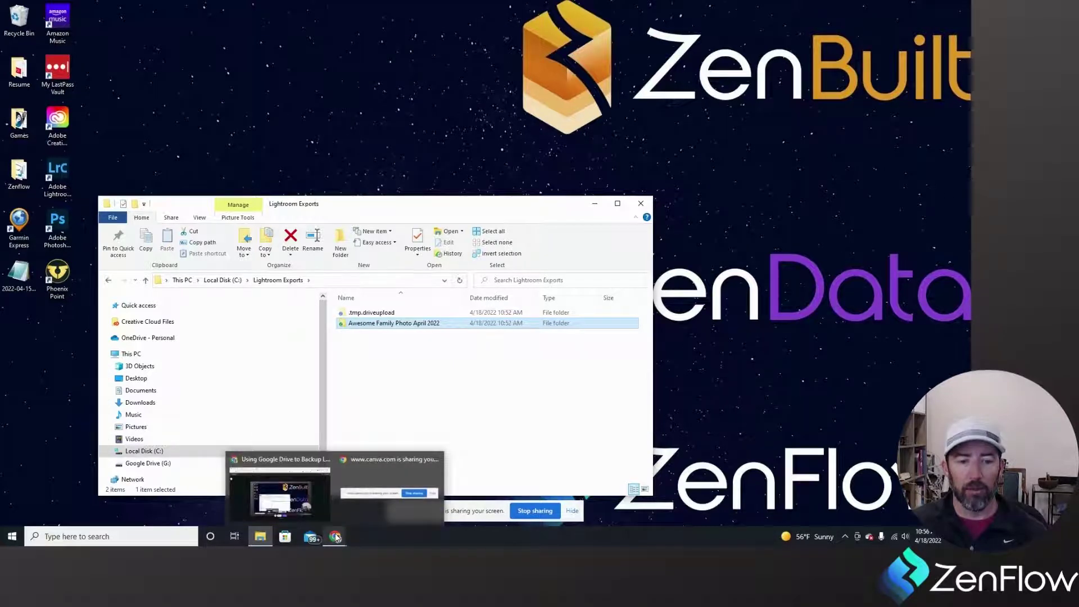
- Load drive.google.com in Chrome to view the My Drive page
{"action": "left_click", "coordinate": [335, 538]}
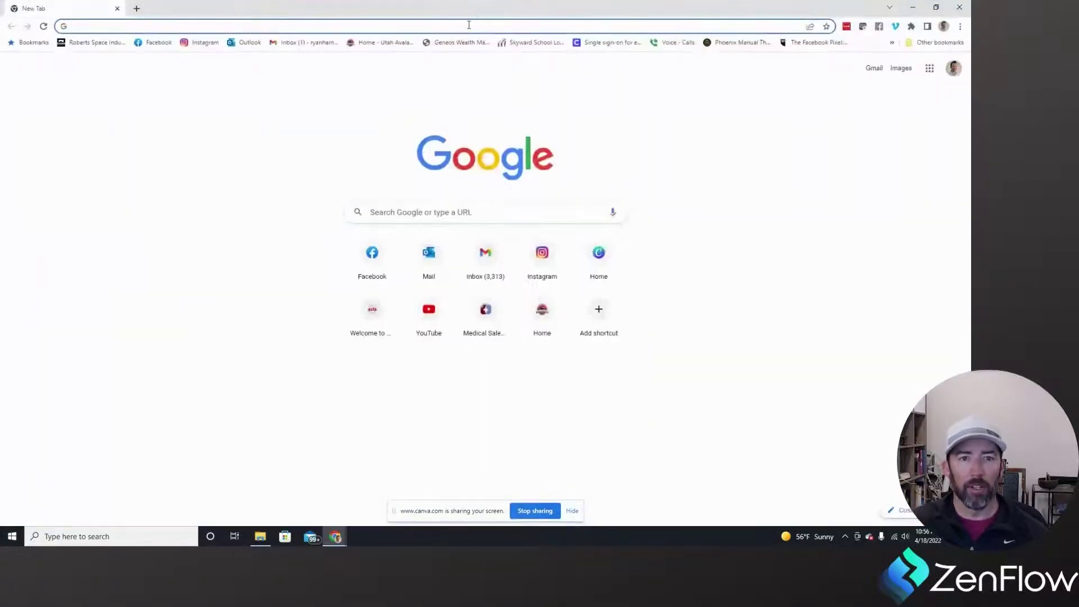
{"action": "left_click", "coordinate": [468, 24]}
{"action": "type", "text": "drive"}
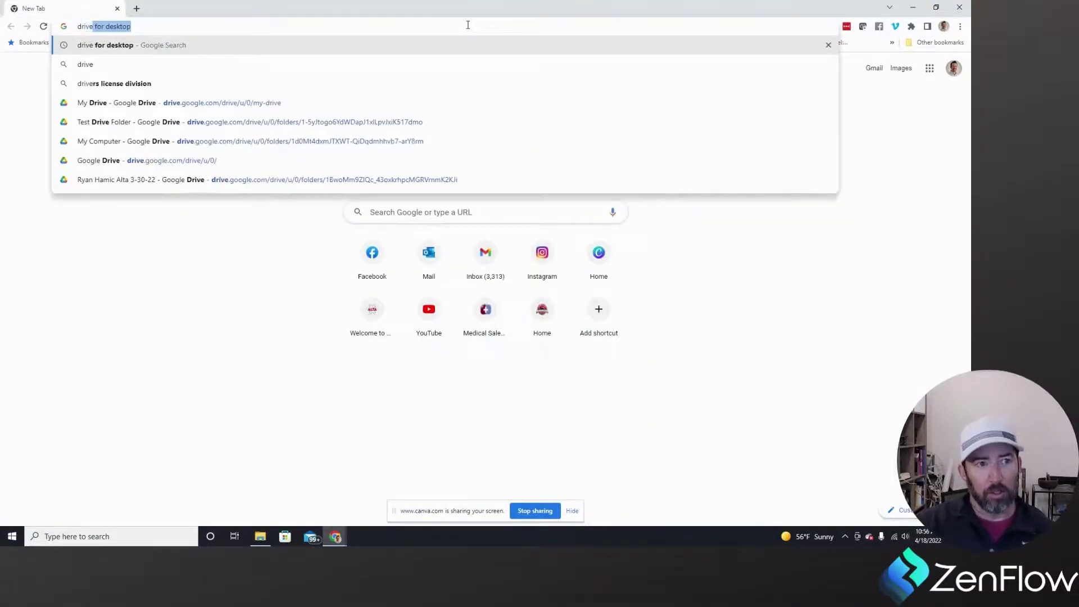
{"action": "type", "text": ".goo"}
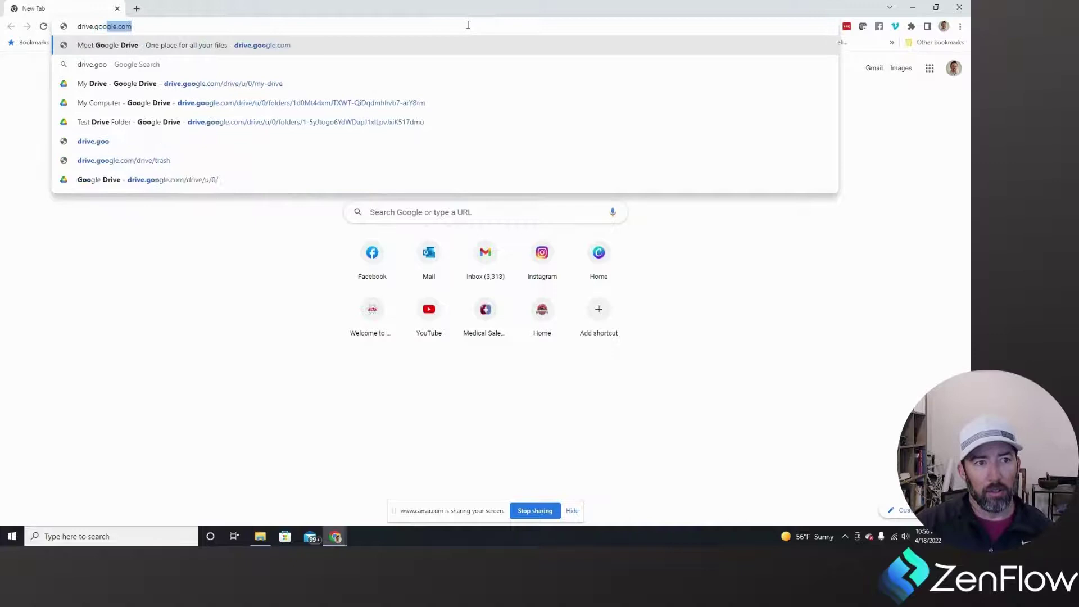
{"action": "type", "text": "gle.com"}
{"action": "key", "text": "Return"}
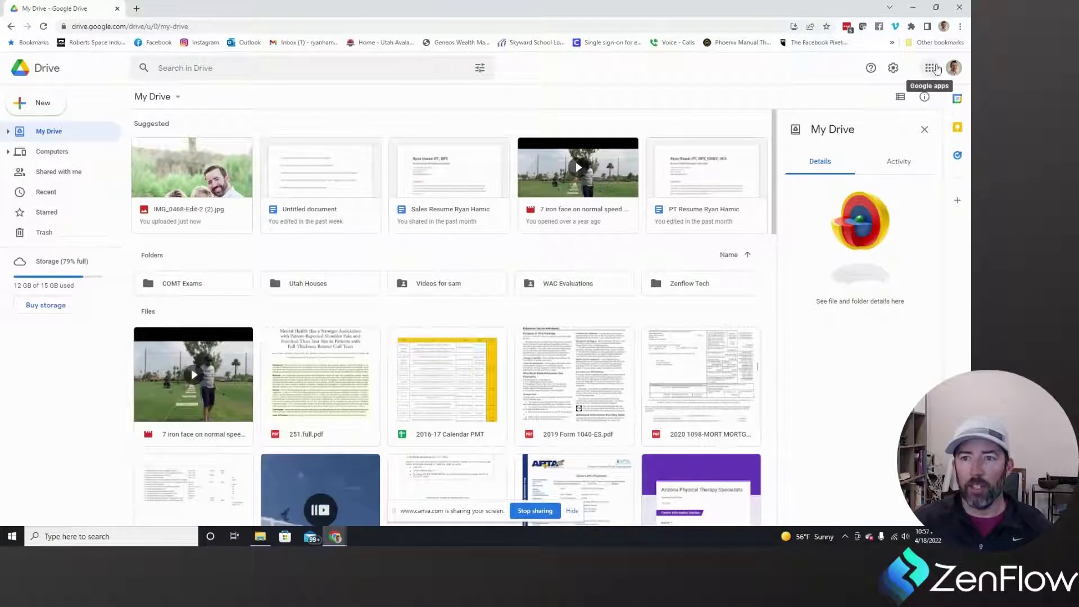
{"action": "left_click", "coordinate": [930, 68]}
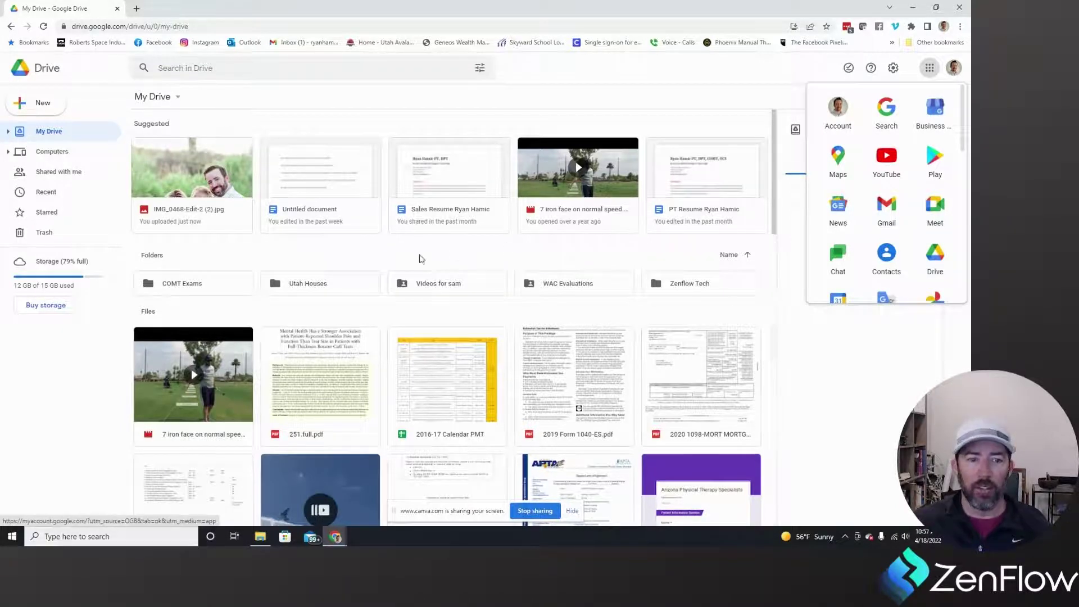
{"action": "left_click", "coordinate": [100, 387]}
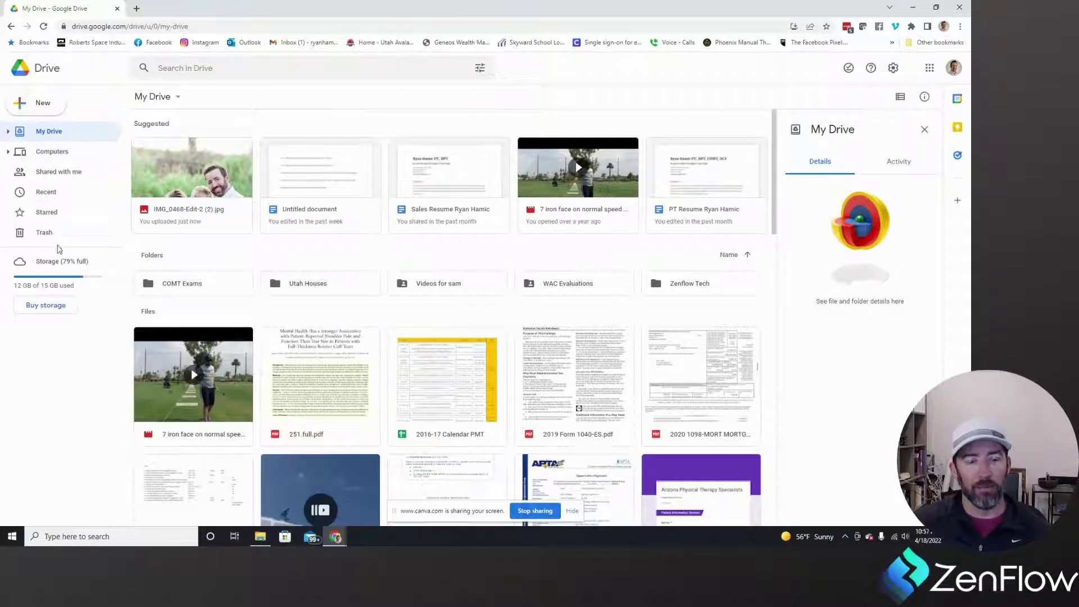
- Browse Computers > My Computer > Lightroom Exports > Awesome Family Photo April 2022 in Drive
{"action": "left_click", "coordinate": [9, 154]}
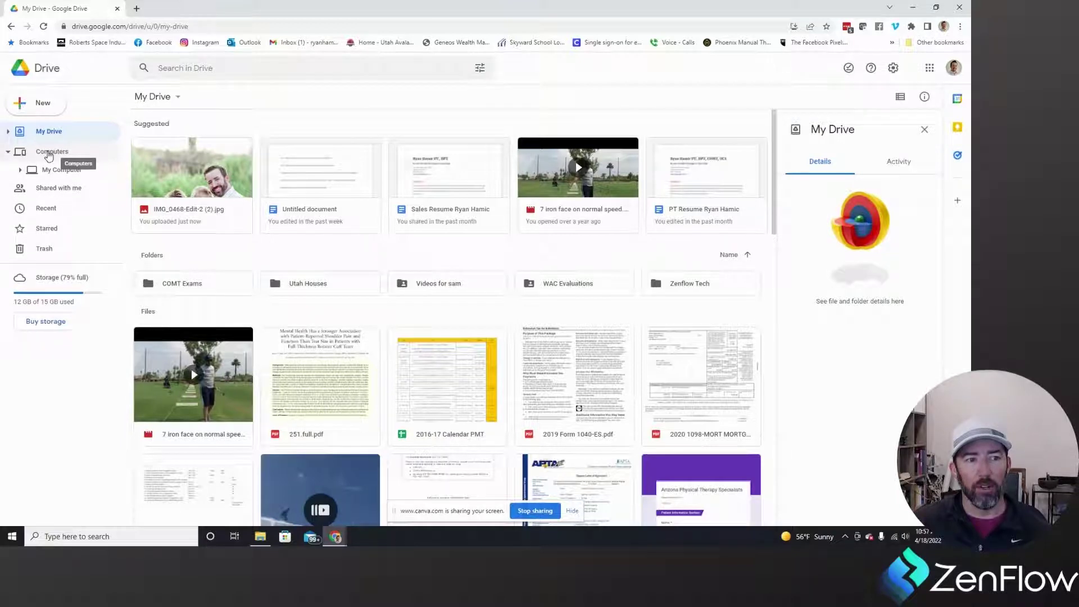
{"action": "left_click", "coordinate": [49, 154]}
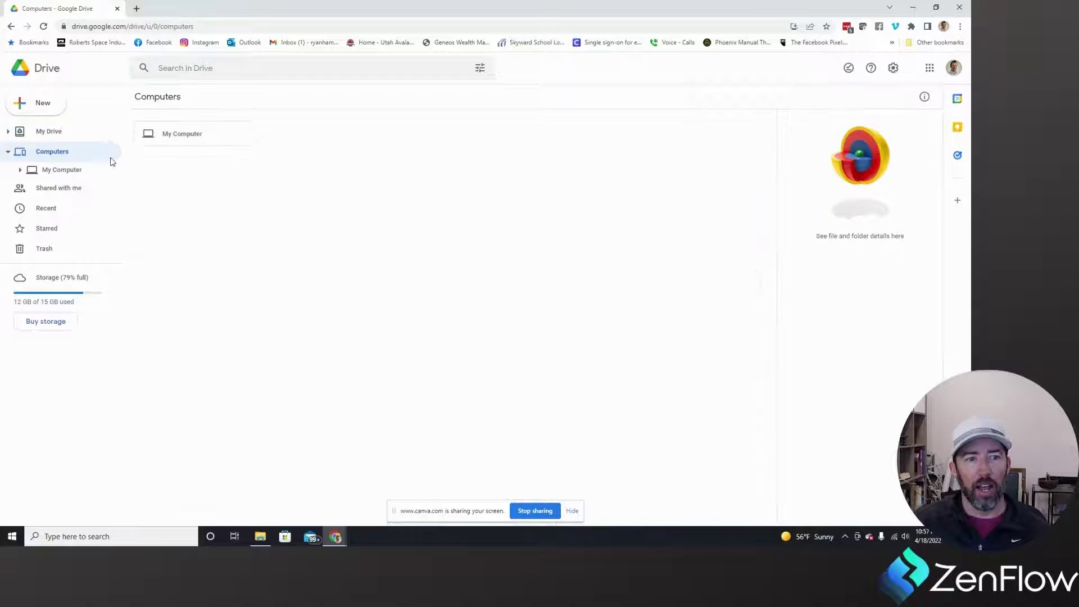
{"action": "double_click", "coordinate": [166, 138]}
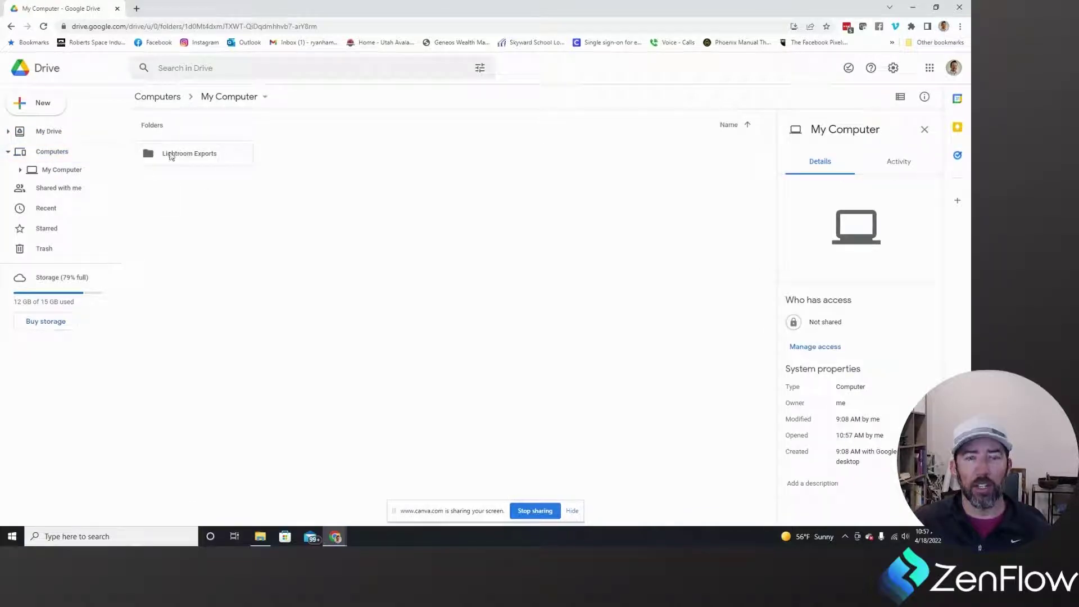
{"action": "double_click", "coordinate": [171, 156]}
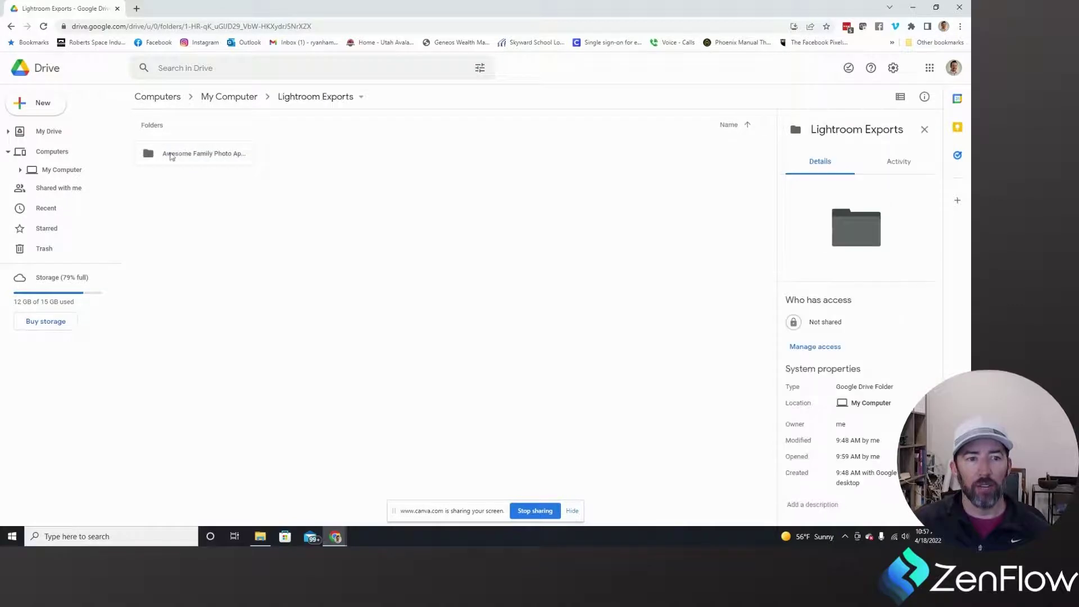
{"action": "double_click", "coordinate": [187, 155]}
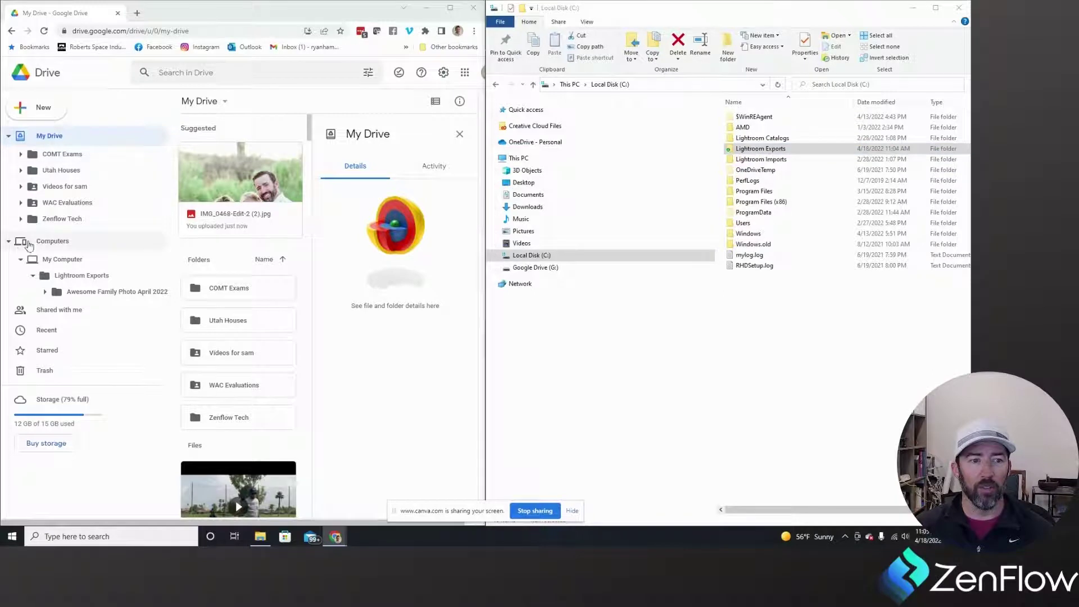
- Recheck Lightroom Exports in Explorer, close Explorer, maximize Drive and bring up My Drive's new-item menu
{"action": "left_click", "coordinate": [9, 242]}
{"action": "left_click", "coordinate": [9, 241]}
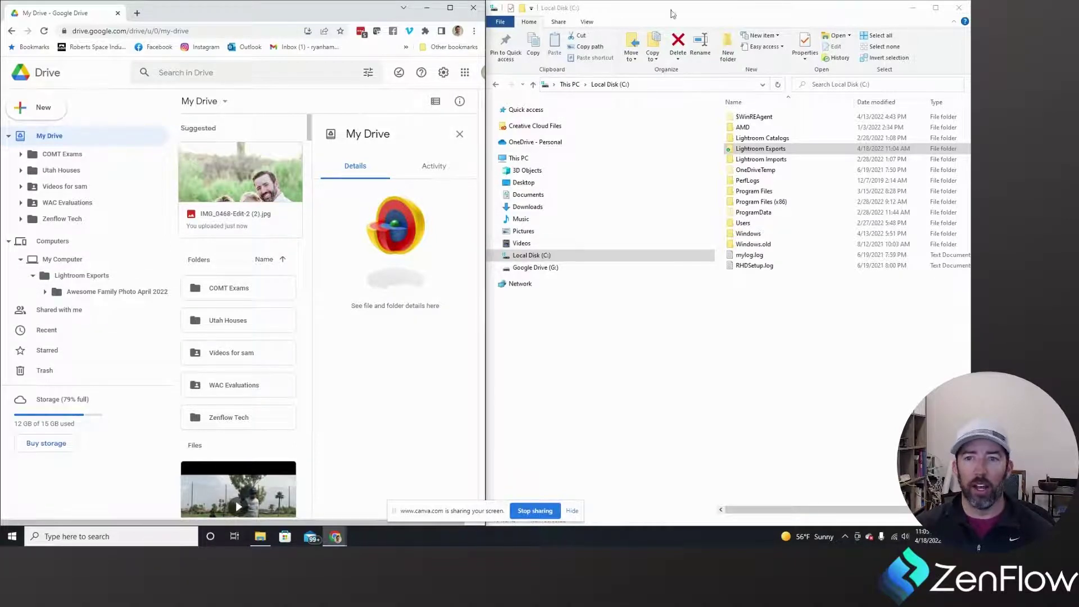
{"action": "double_click", "coordinate": [779, 150]}
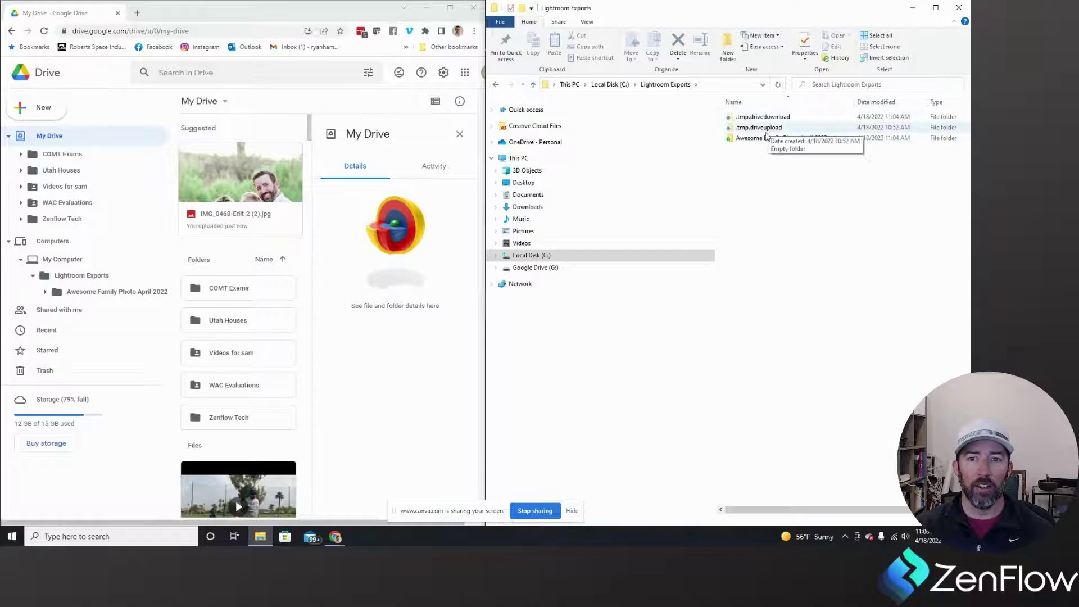
{"action": "left_click", "coordinate": [496, 87]}
{"action": "left_click", "coordinate": [966, 8]}
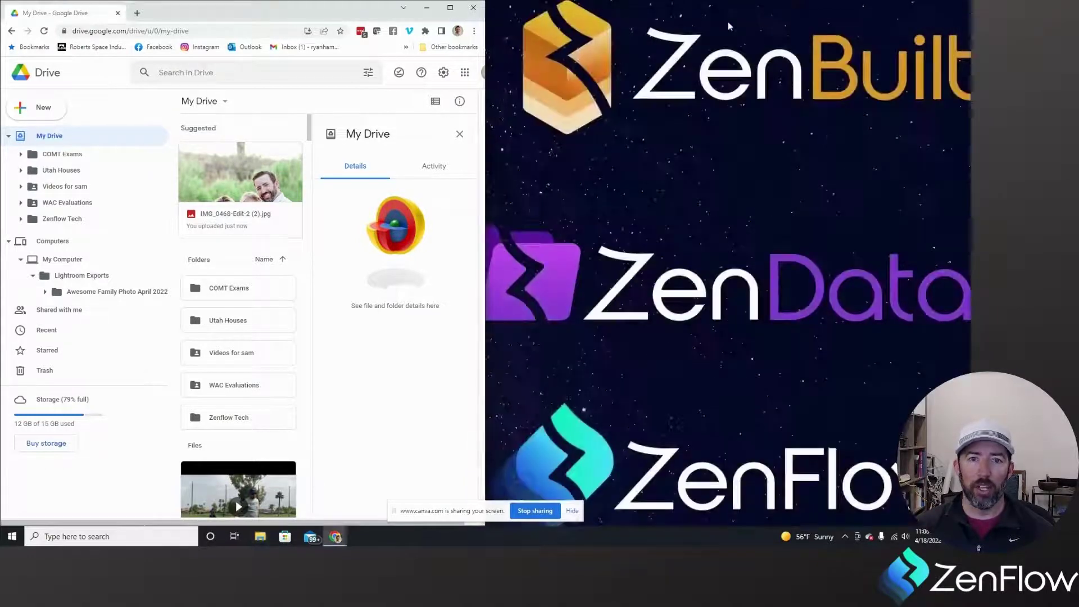
{"action": "left_click", "coordinate": [450, 8]}
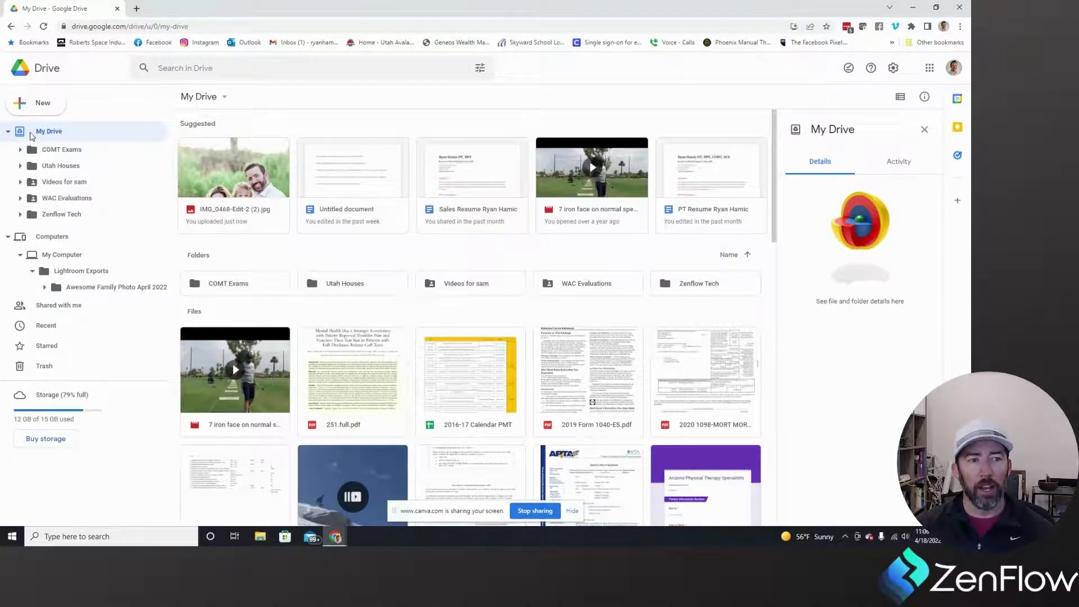
{"action": "right_click", "coordinate": [47, 132]}
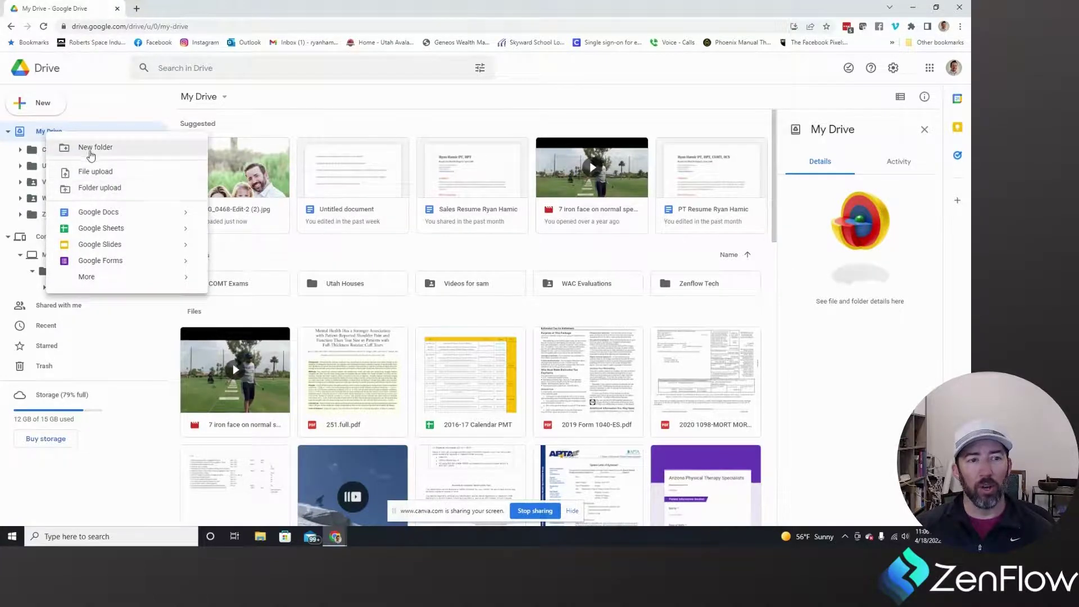
- Create a new My Drive folder named 'Lightroom Exports April 2022 to June 2022', fixing the year typo
{"action": "left_click", "coordinate": [91, 149]}
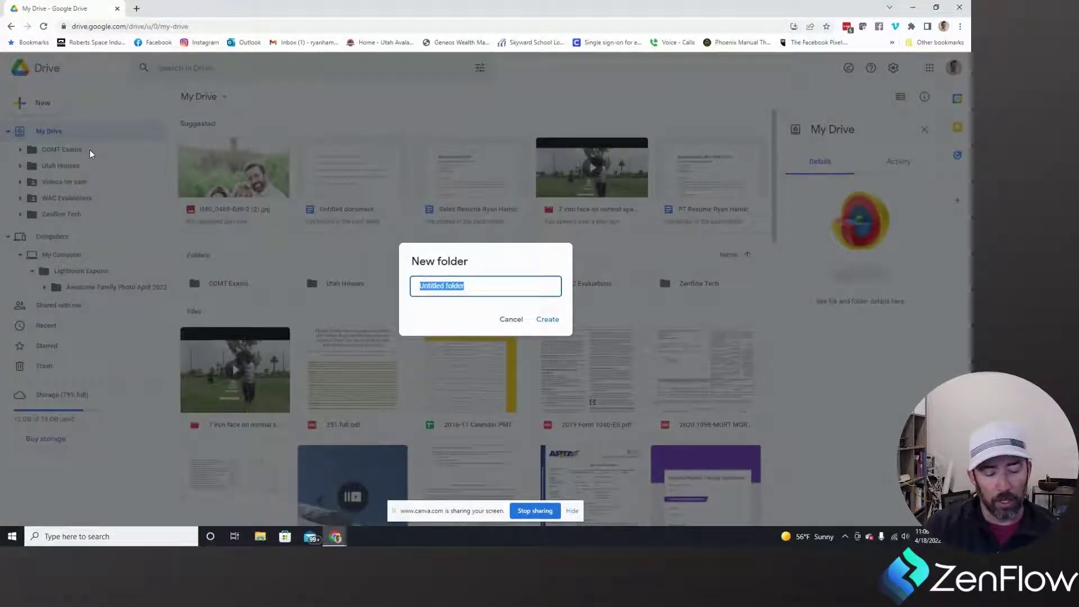
{"action": "type", "text": "Lightroom"}
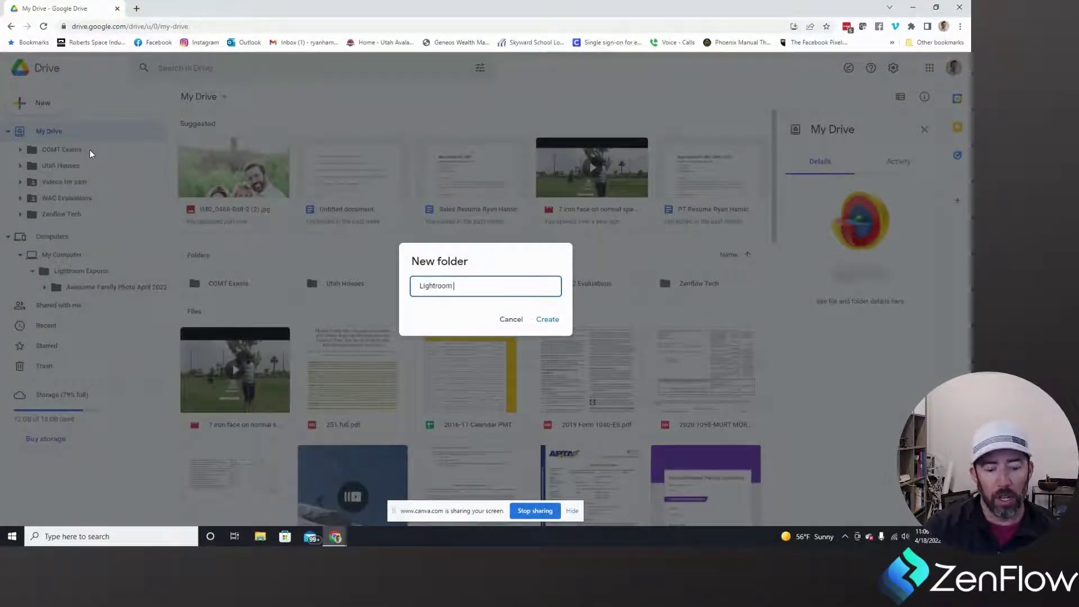
{"action": "type", "text": " Exports Ap"}
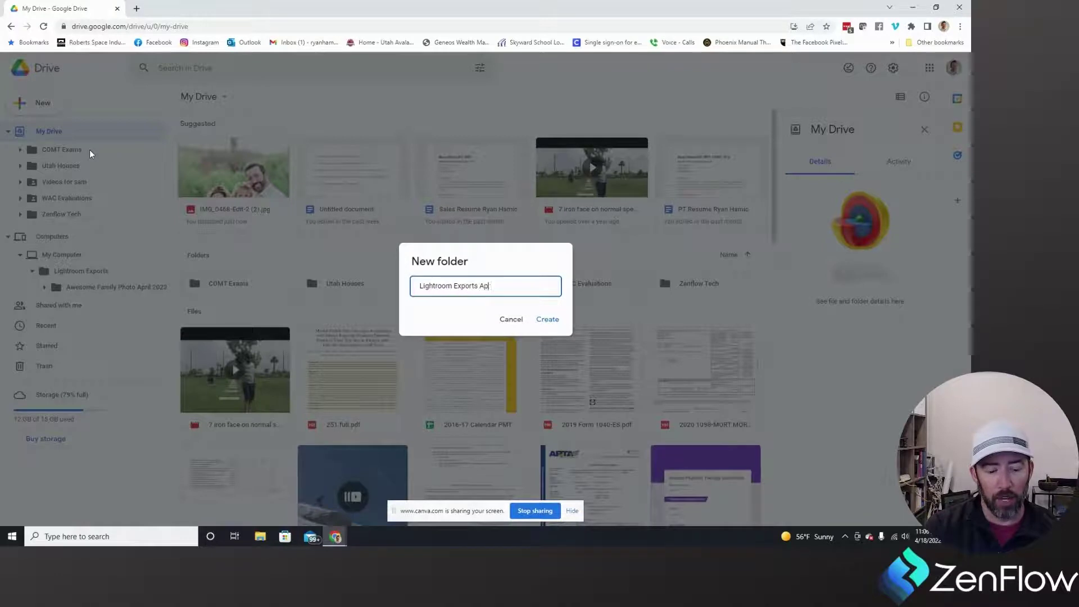
{"action": "type", "text": "ril 2022 t"}
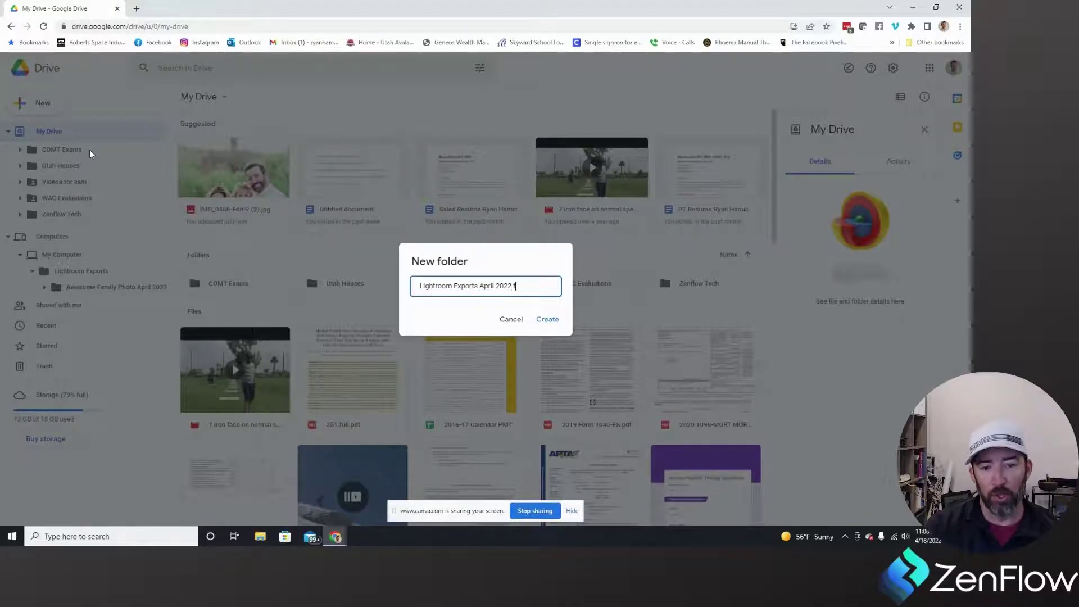
{"action": "type", "text": "o June"}
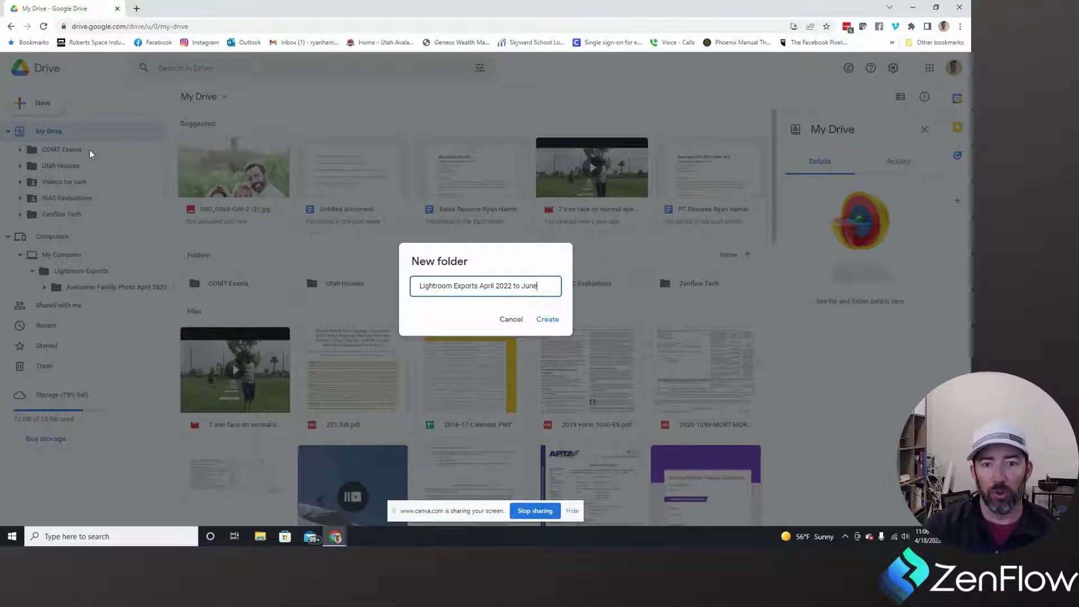
{"action": "type", "text": "2"}
{"action": "key", "text": "BackSpace"}
{"action": "type", "text": "202"}
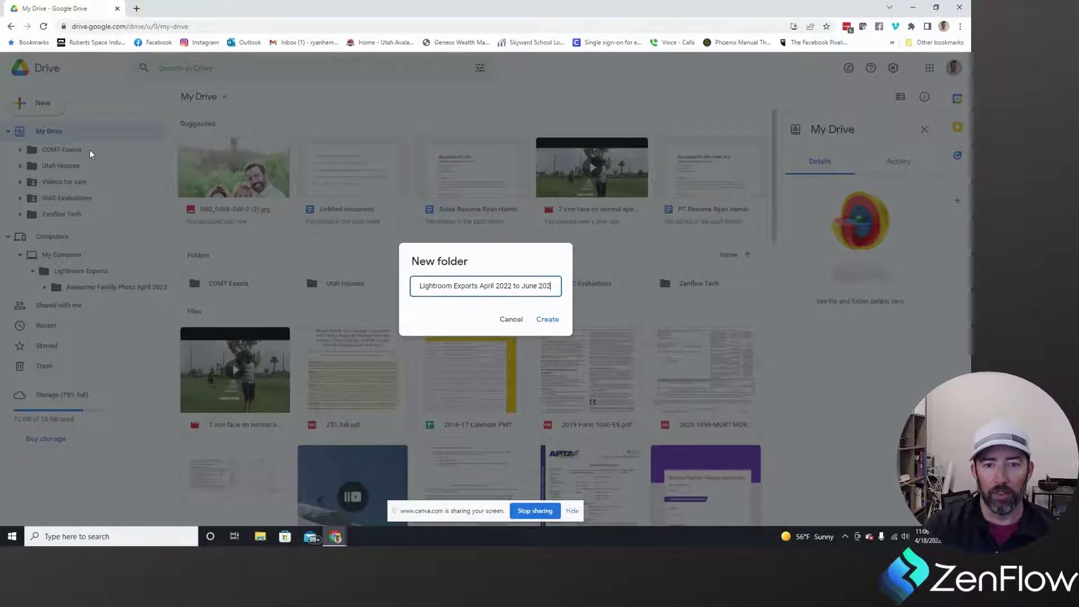
{"action": "type", "text": "2"}
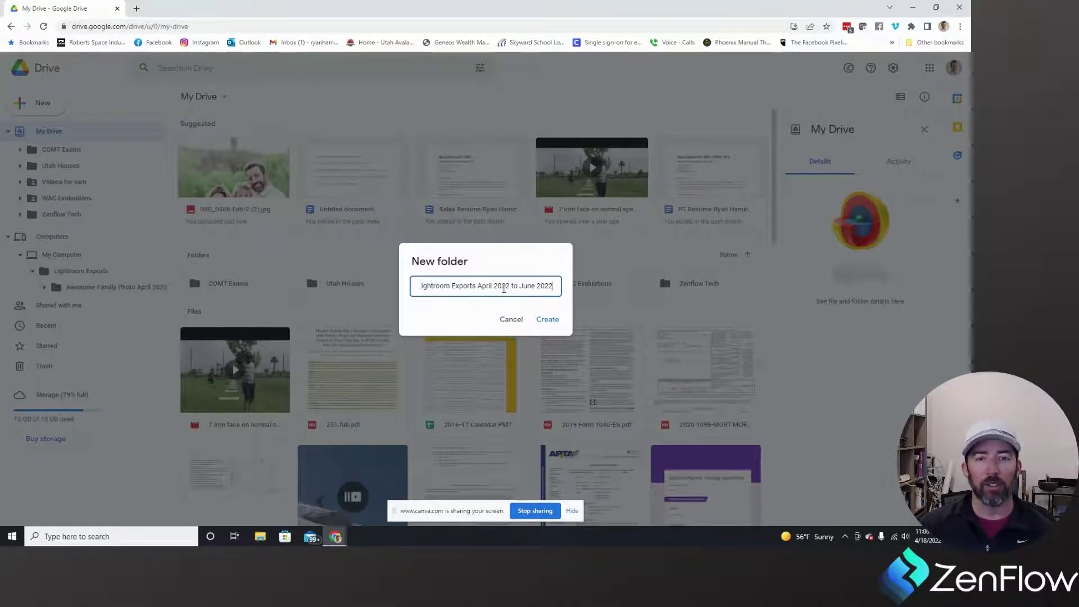
{"action": "left_click", "coordinate": [545, 321]}
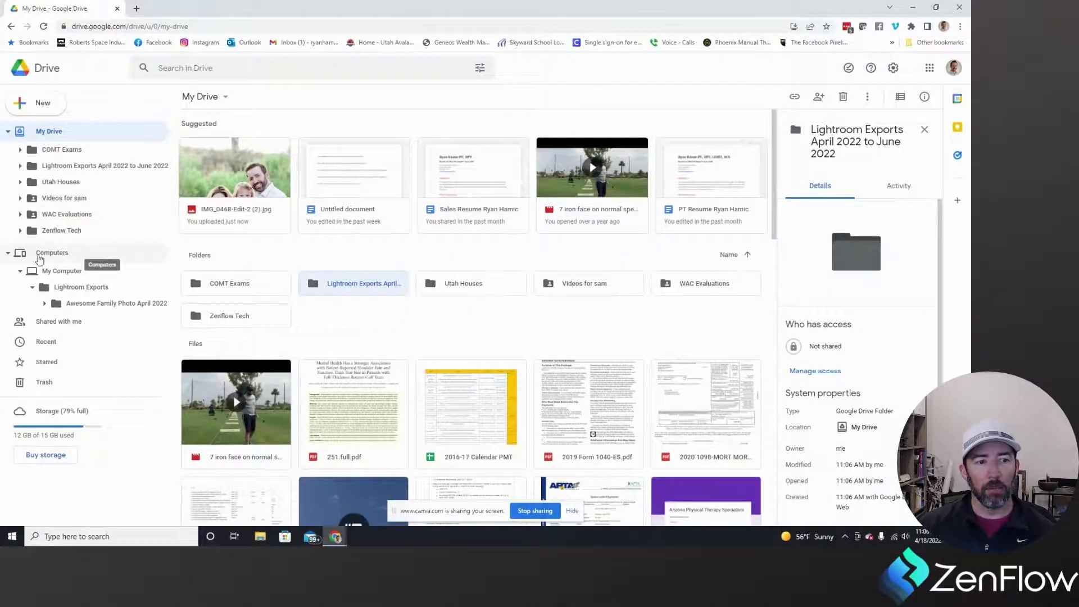
- Move Awesome Family Photo April 2022 from the backed-up Lightroom Exports into My Drive's Lightroom Exports April 2022 to June 2022
{"action": "left_click", "coordinate": [76, 290]}
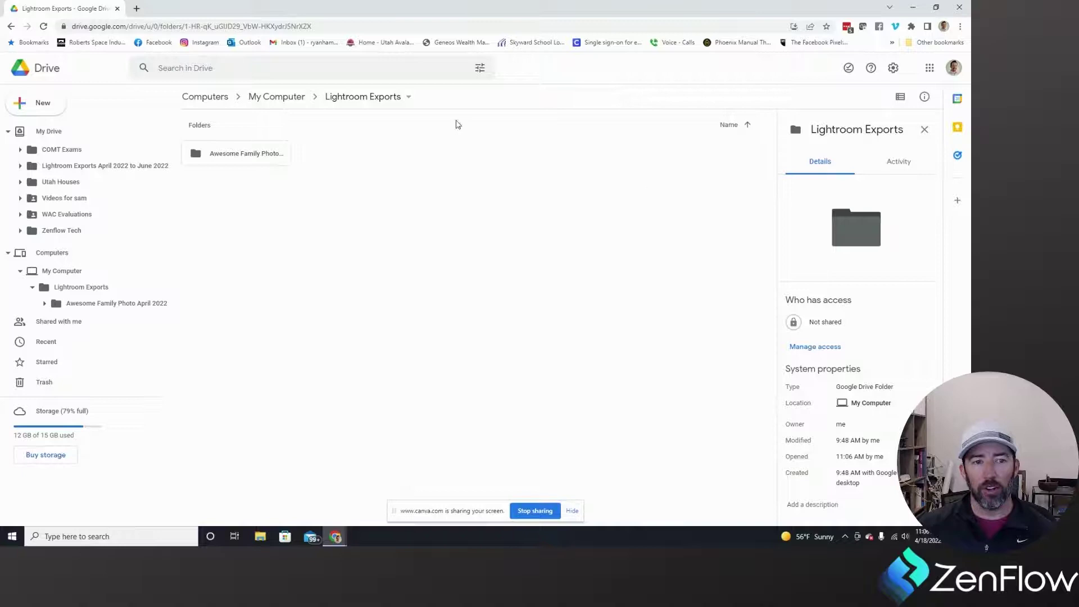
{"action": "left_click", "coordinate": [227, 159]}
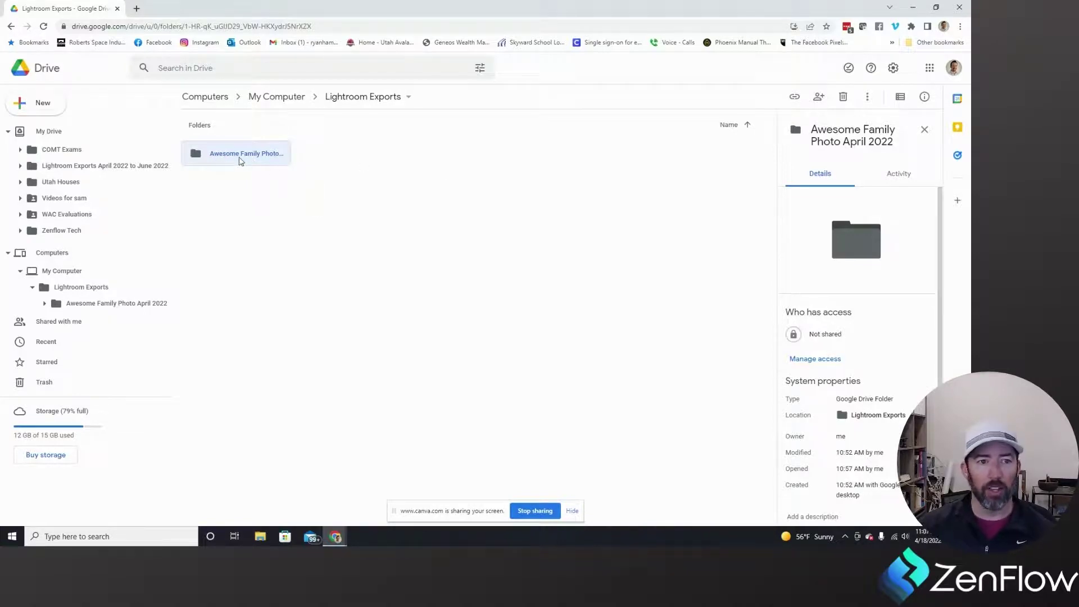
{"action": "right_click", "coordinate": [220, 158]}
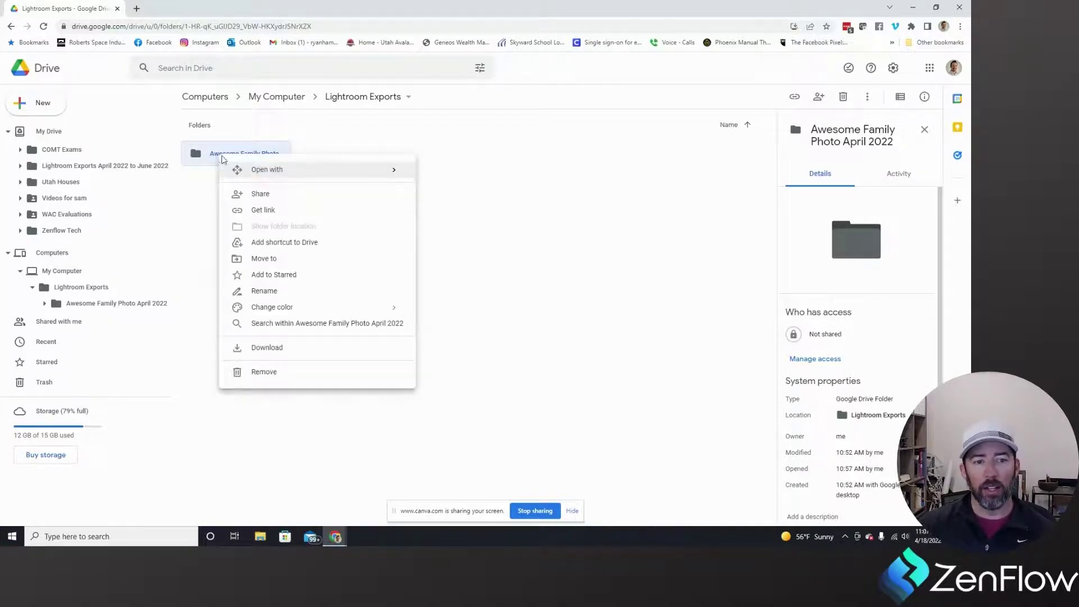
{"action": "left_click", "coordinate": [269, 260]}
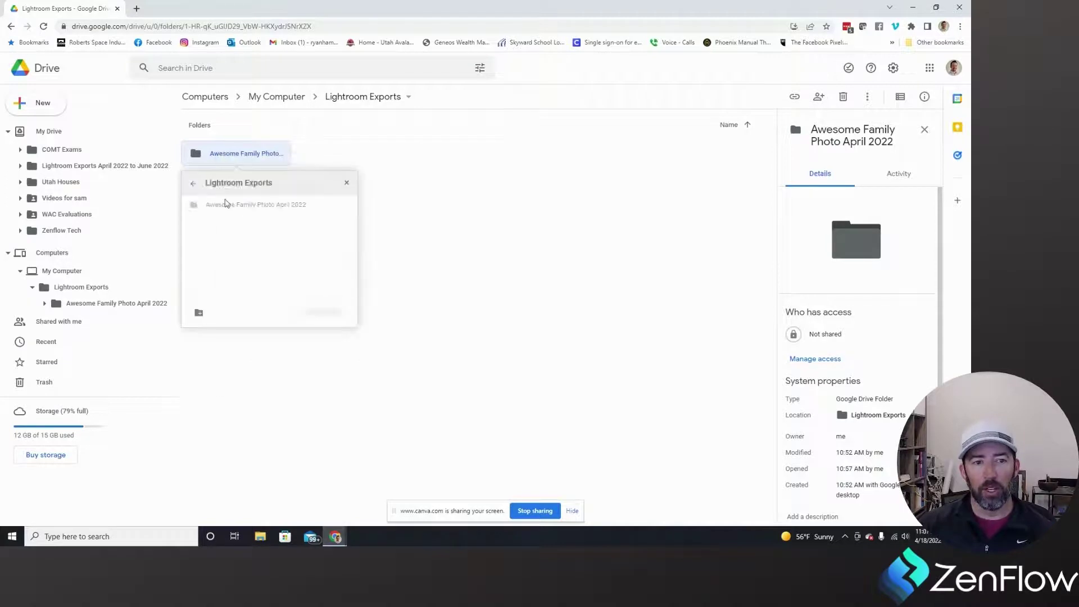
{"action": "left_click", "coordinate": [193, 186]}
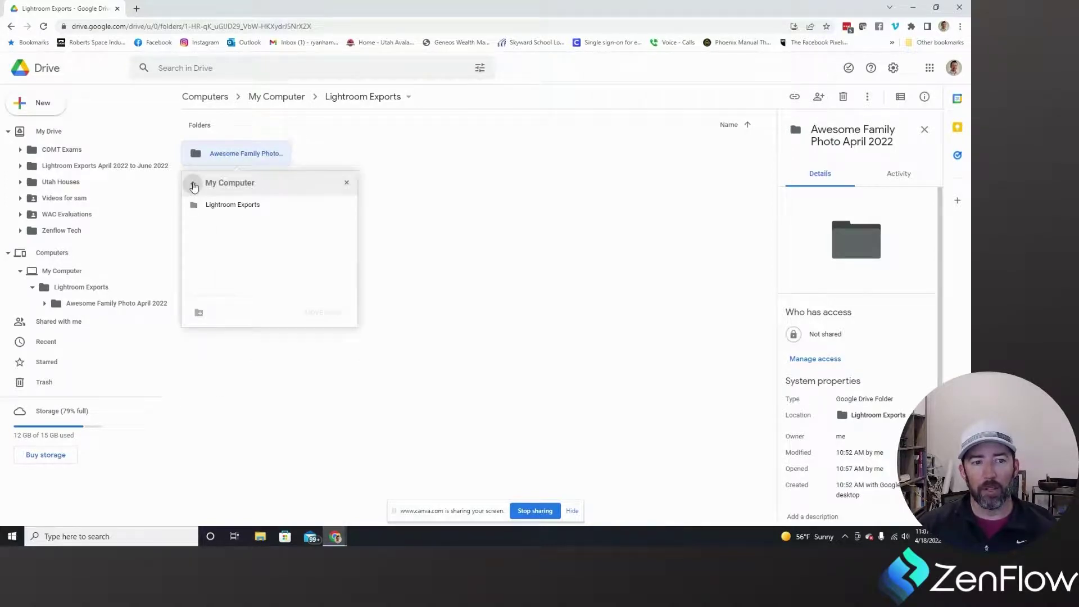
{"action": "left_click", "coordinate": [193, 186]}
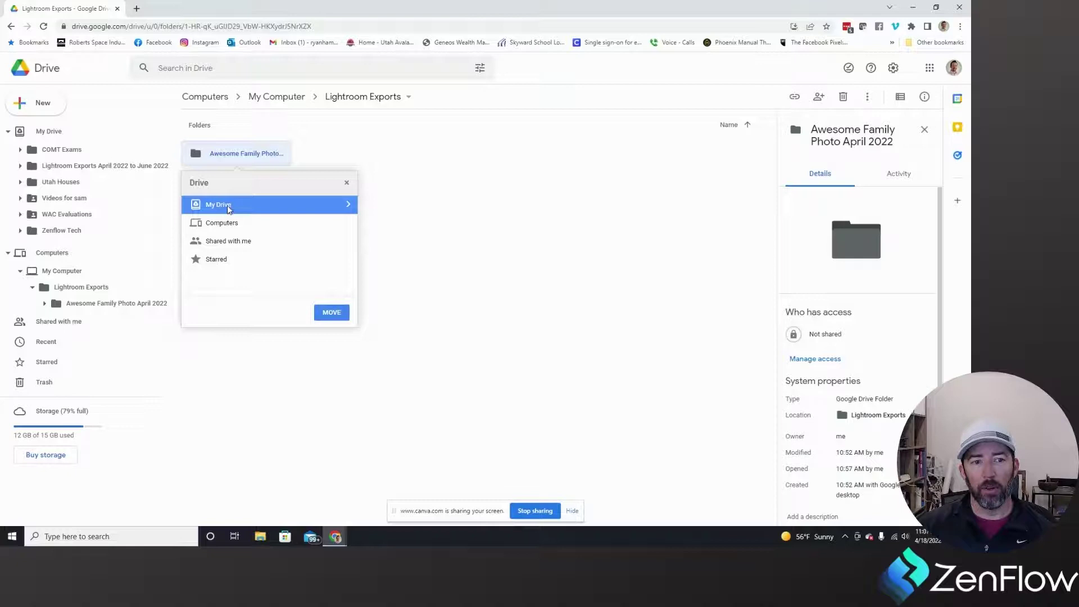
{"action": "left_click", "coordinate": [346, 206]}
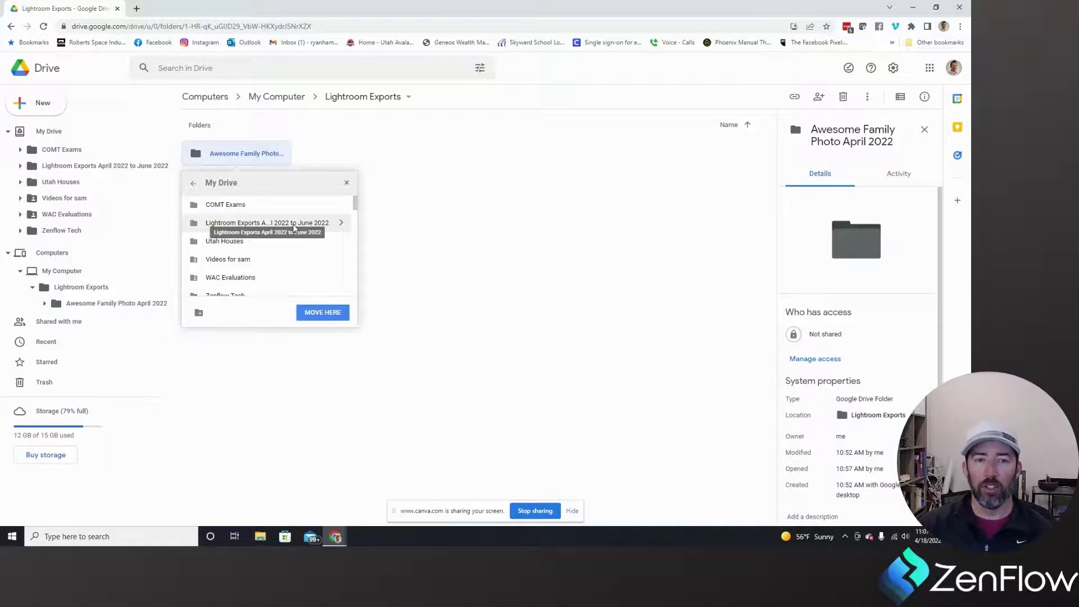
{"action": "left_click", "coordinate": [272, 225]}
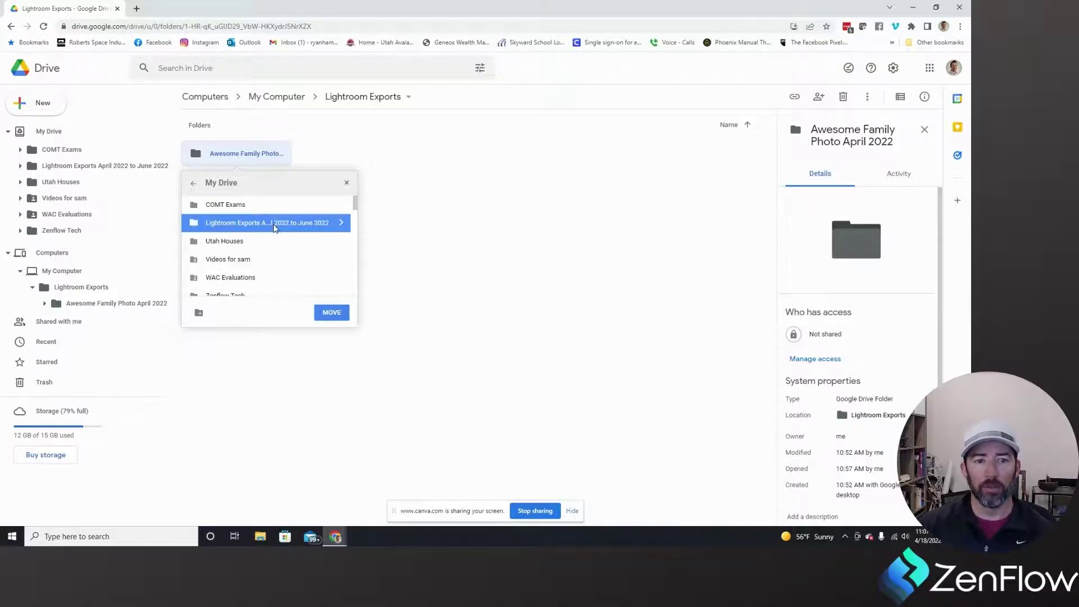
{"action": "left_click", "coordinate": [331, 313]}
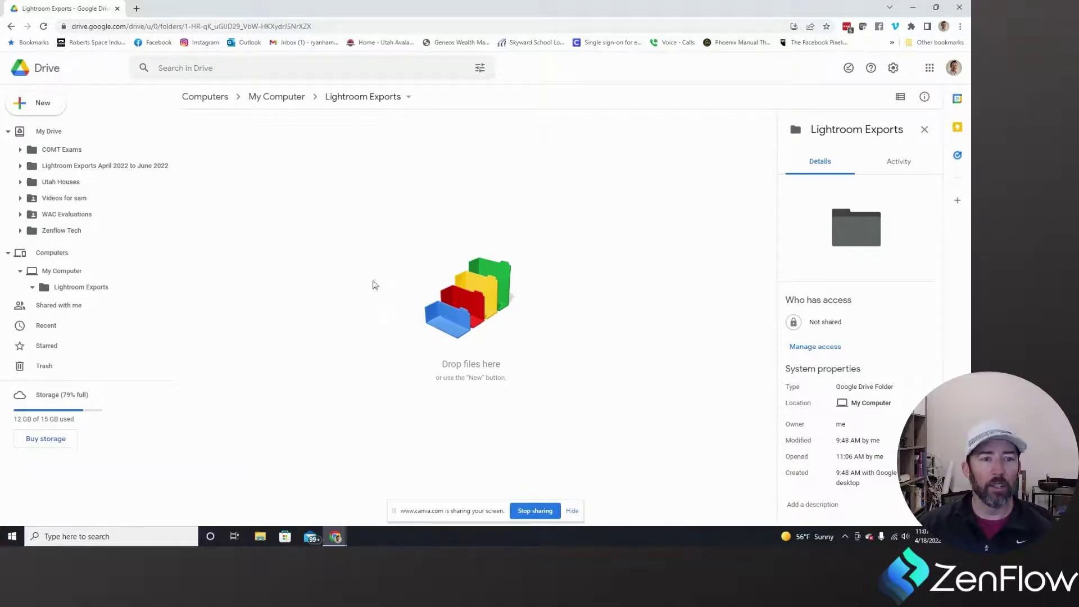
- Open C:\Lightroom Exports in File Explorer, now holding only the .tmp.drivedownload and .tmp.driveupload folders
{"action": "left_click", "coordinate": [260, 536]}
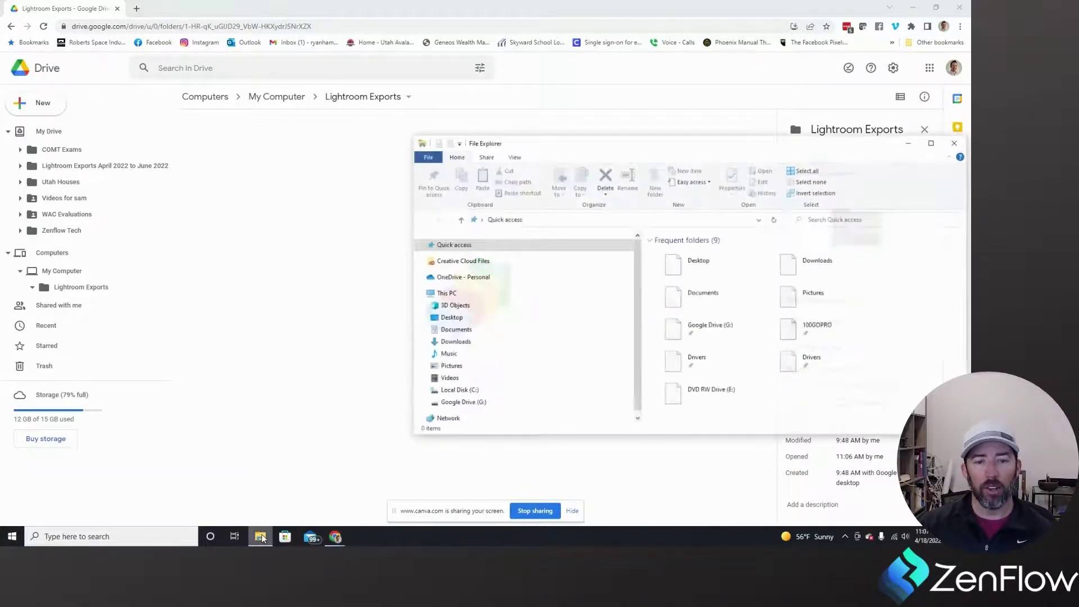
{"action": "scroll", "coordinate": [554, 351], "scroll_direction": "down", "scroll_amount": 1}
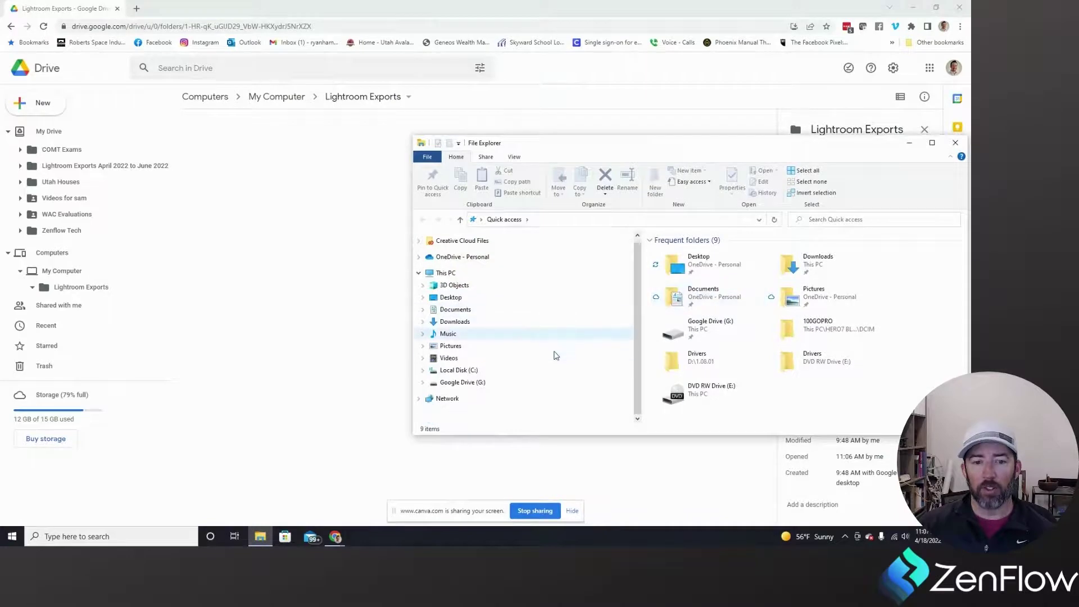
{"action": "left_click", "coordinate": [466, 370]}
{"action": "double_click", "coordinate": [680, 284]}
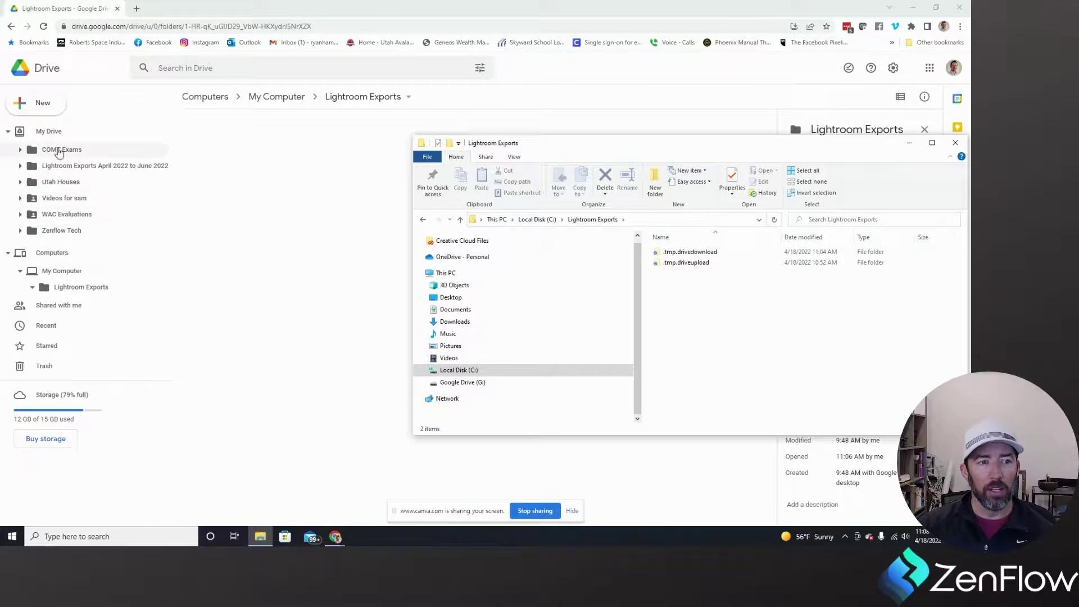
- Confirm the photo sits in My Drive > Lightroom Exports April 2022 to June 2022 > Awesome Family Photo April 2022, then minimize Chrome
{"action": "left_click", "coordinate": [23, 135]}
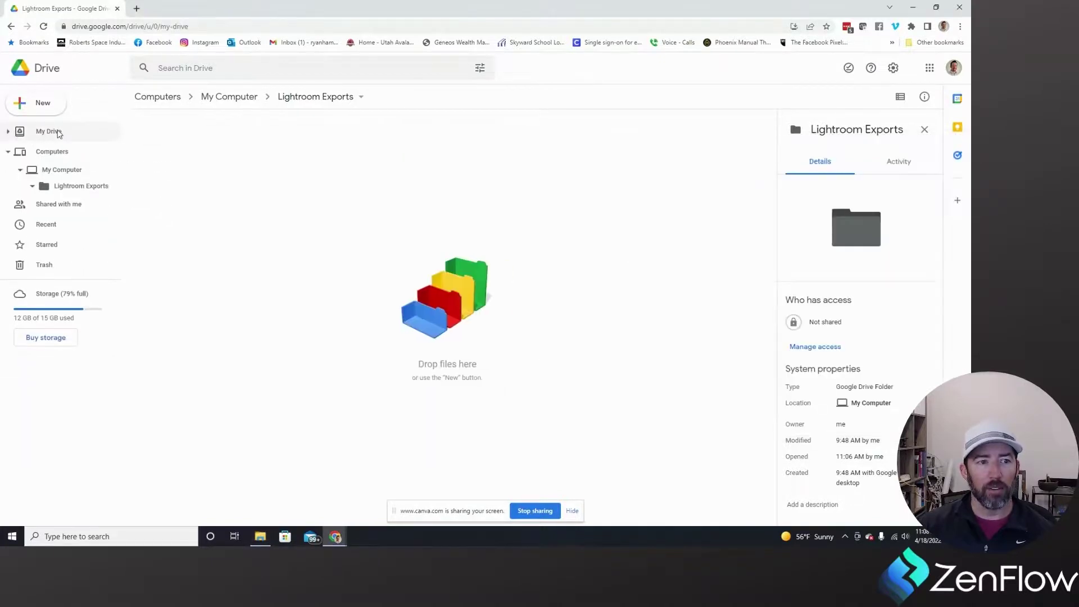
{"action": "double_click", "coordinate": [335, 285]}
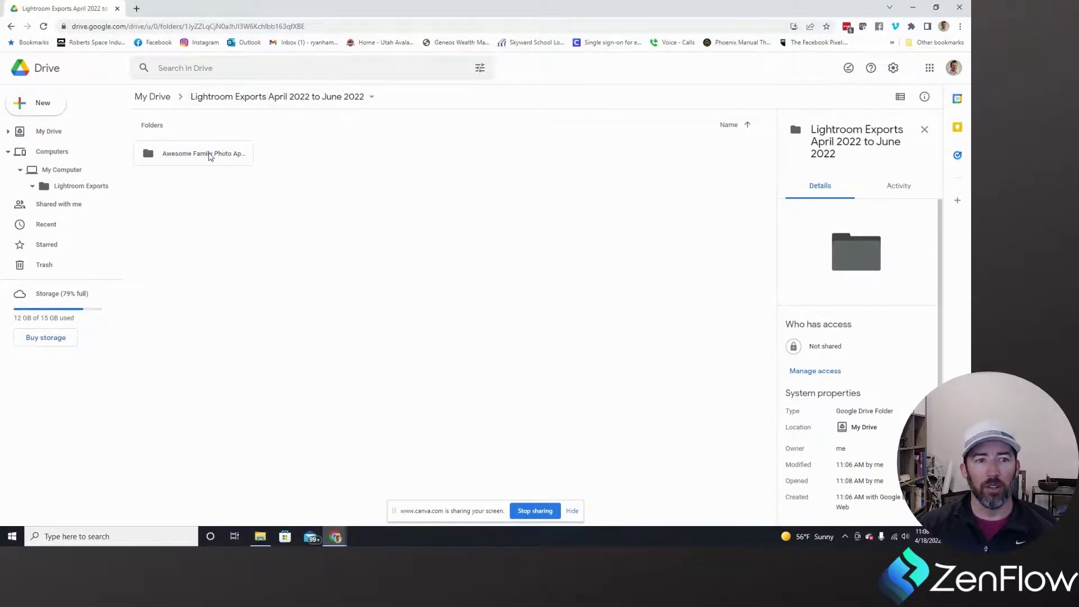
{"action": "double_click", "coordinate": [209, 156]}
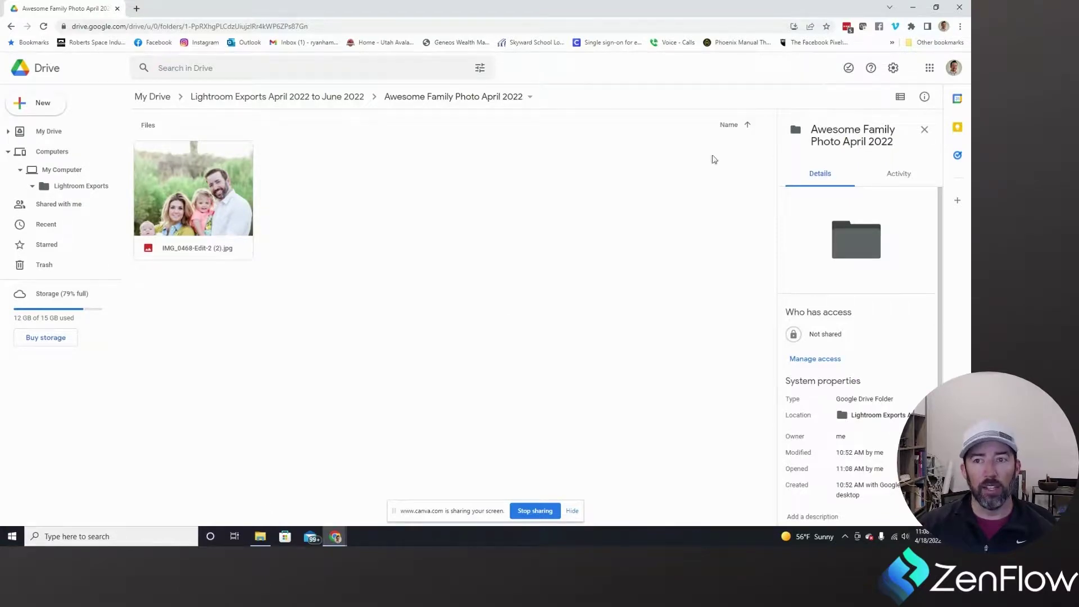
{"action": "left_click", "coordinate": [913, 7]}
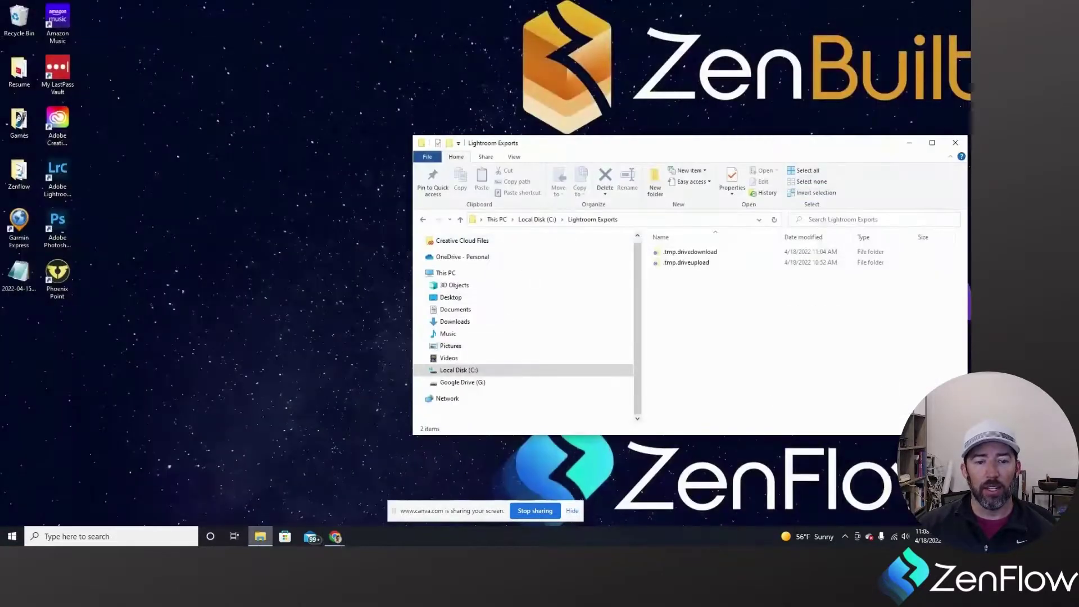
- Browse Google Drive (G:) to My Drive > Lightroom Exports April 2022 to June 2022 > Awesome Family Photo April 2022
{"action": "left_click", "coordinate": [259, 536]}
{"action": "left_click", "coordinate": [260, 536]}
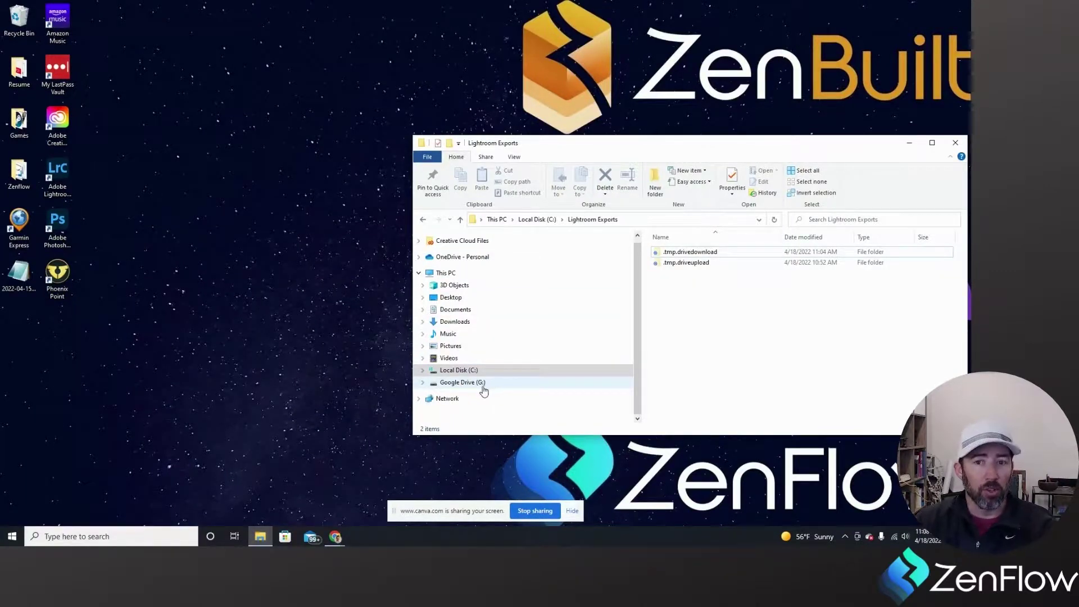
{"action": "left_click", "coordinate": [464, 386]}
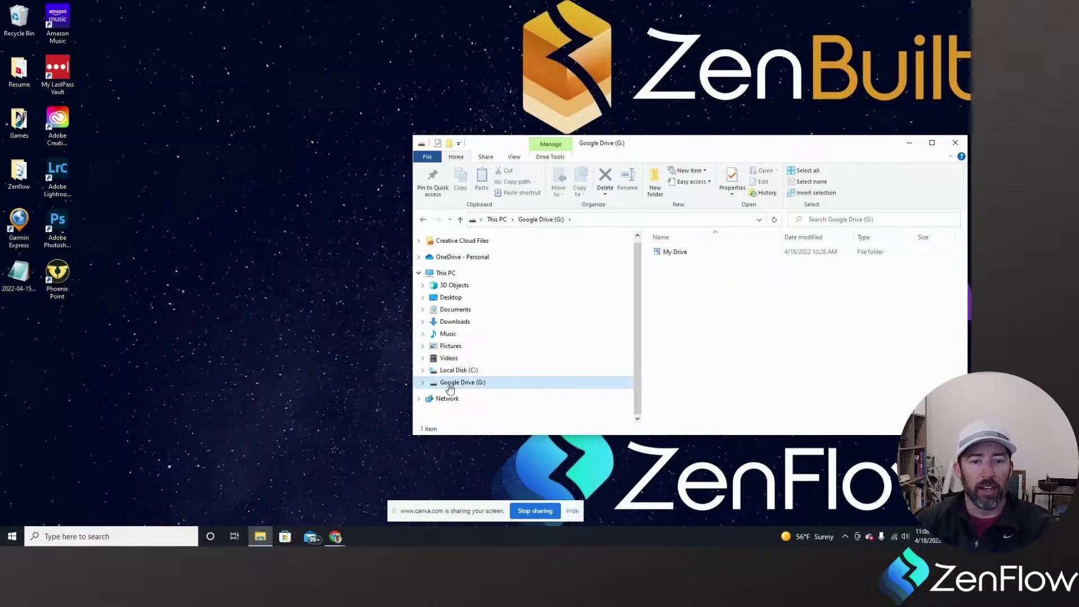
{"action": "double_click", "coordinate": [677, 252]}
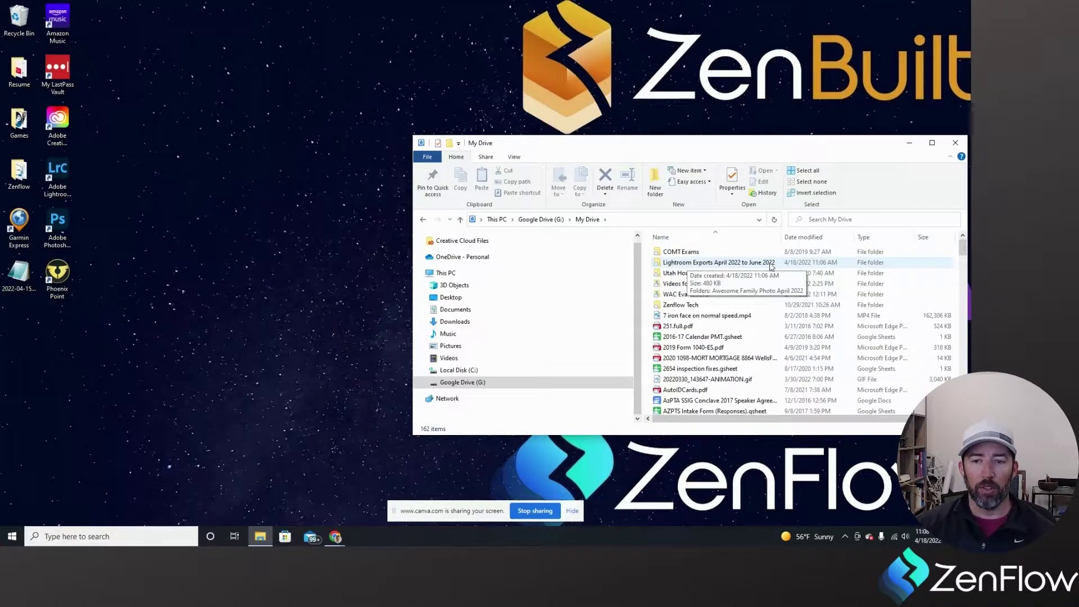
{"action": "double_click", "coordinate": [692, 264]}
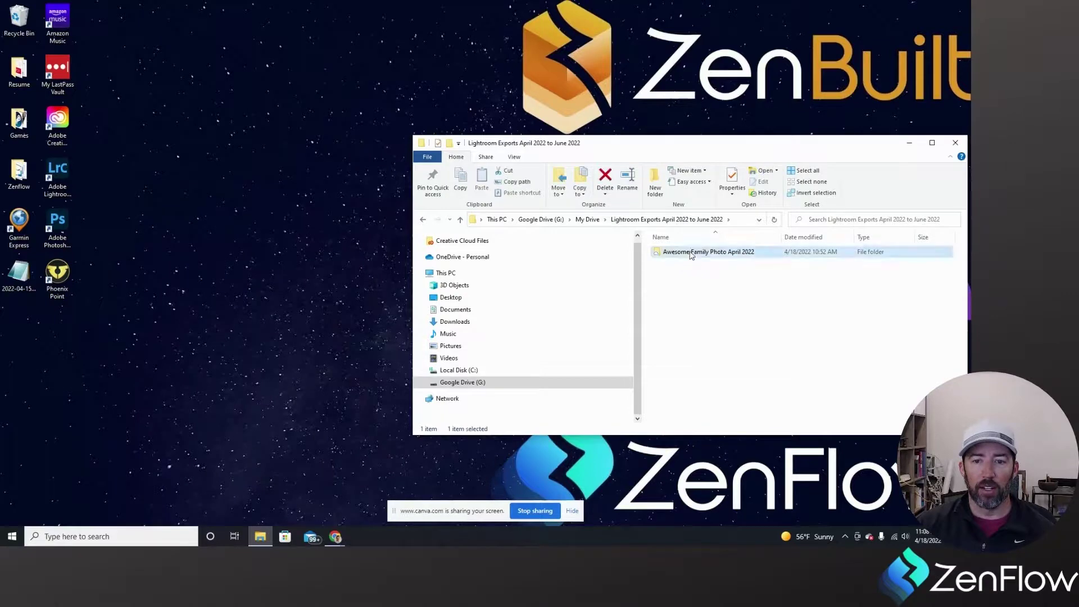
{"action": "double_click", "coordinate": [690, 256]}
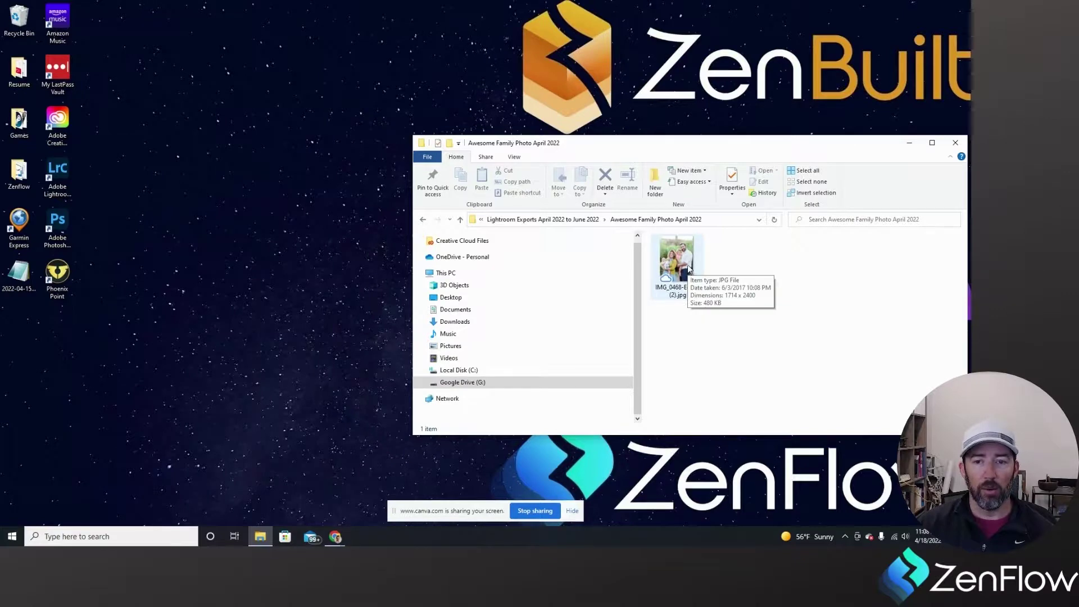
- Check the jpg photo's Offline access option to confirm it is online-only
{"action": "left_click", "coordinate": [689, 271]}
{"action": "right_click", "coordinate": [689, 270]}
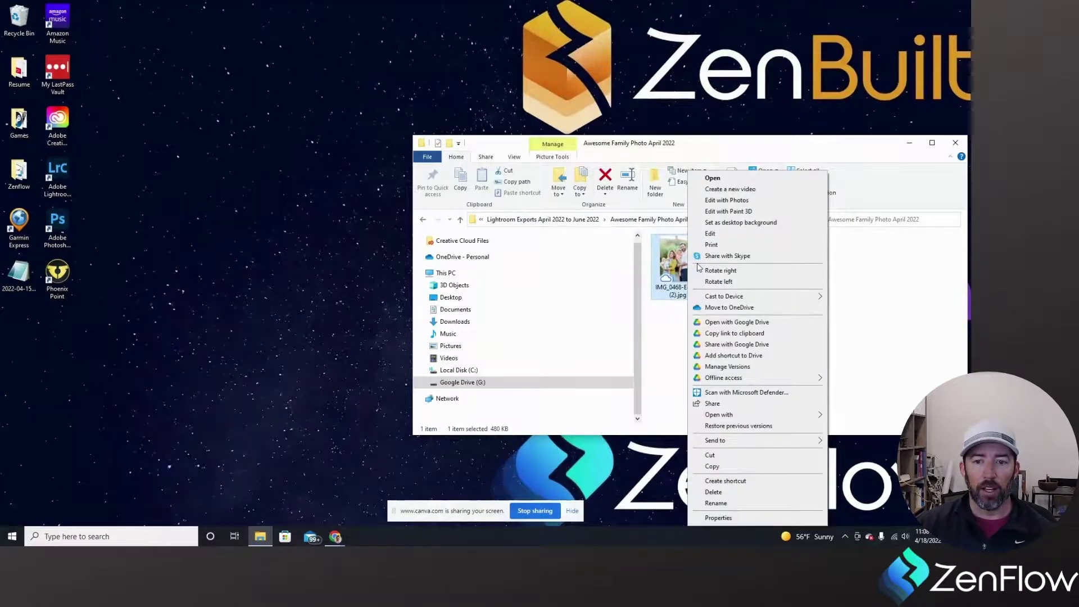
{"action": "mouse_move", "coordinate": [721, 380]}
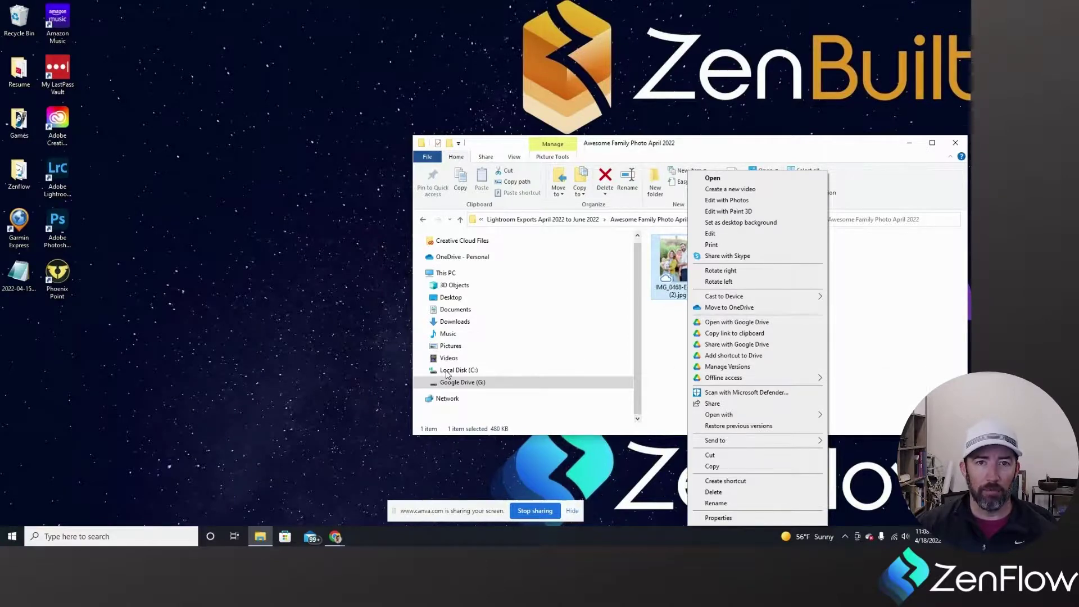
- Dismiss the photo's menu, return to Lightroom Exports April 2022 to June 2022, then show Local Disk (C:)
{"action": "left_click", "coordinate": [572, 339]}
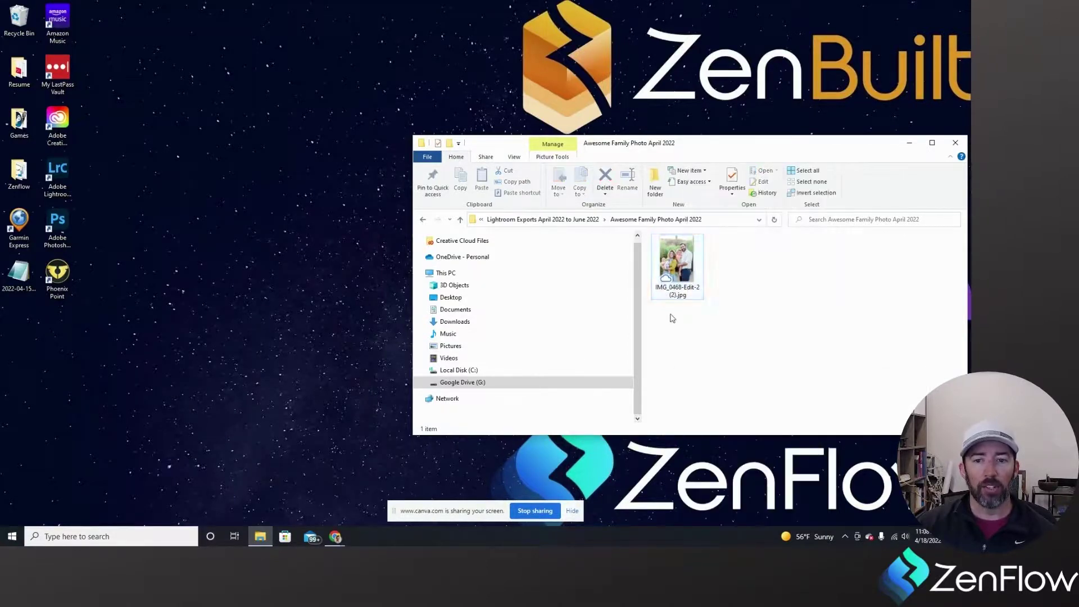
{"action": "left_click", "coordinate": [569, 221]}
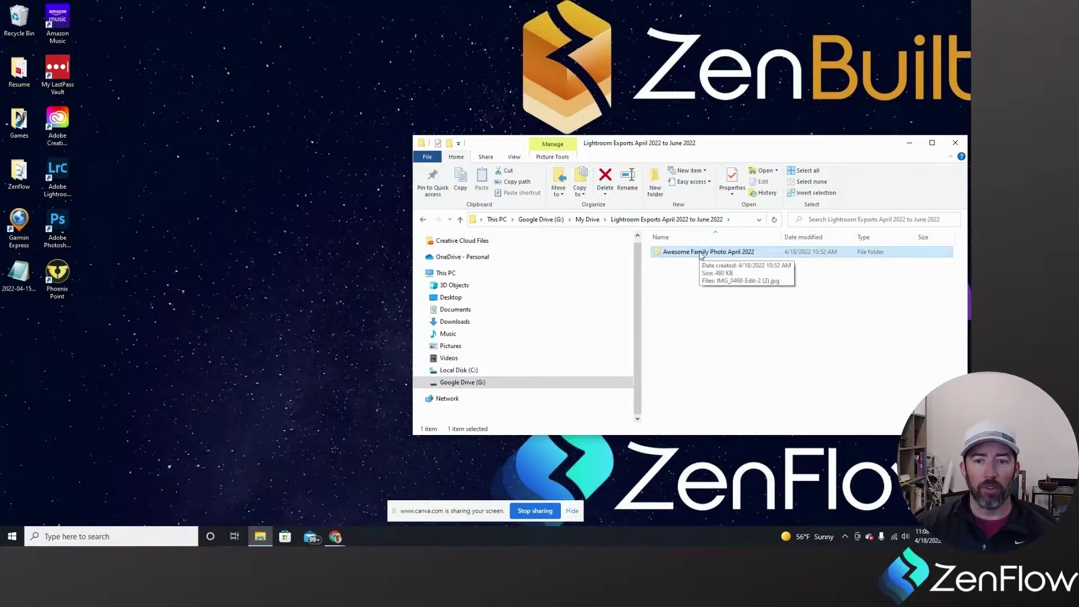
{"action": "left_click", "coordinate": [466, 371]}
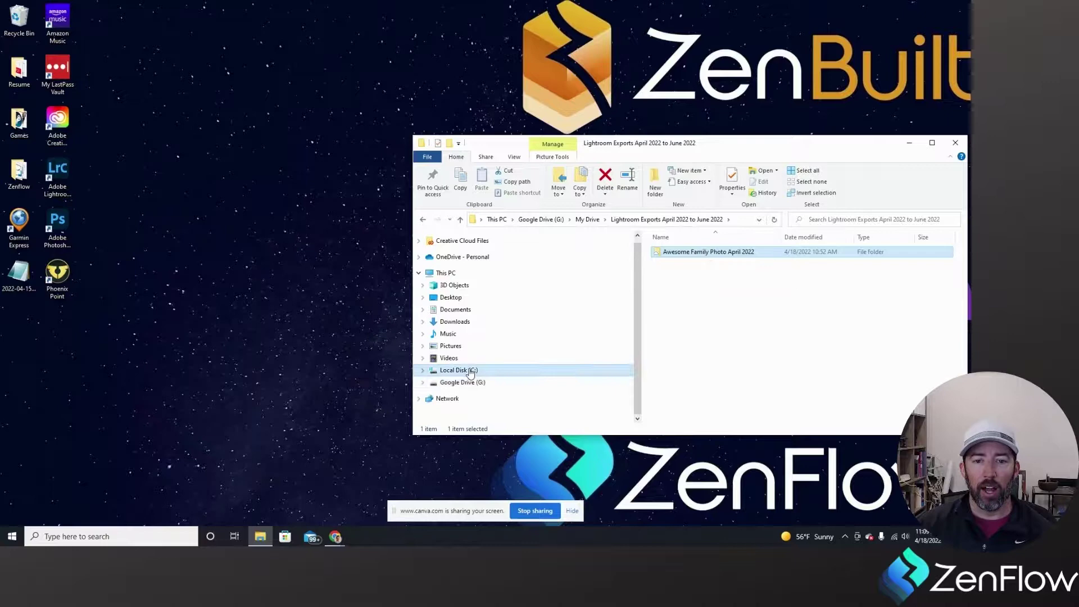